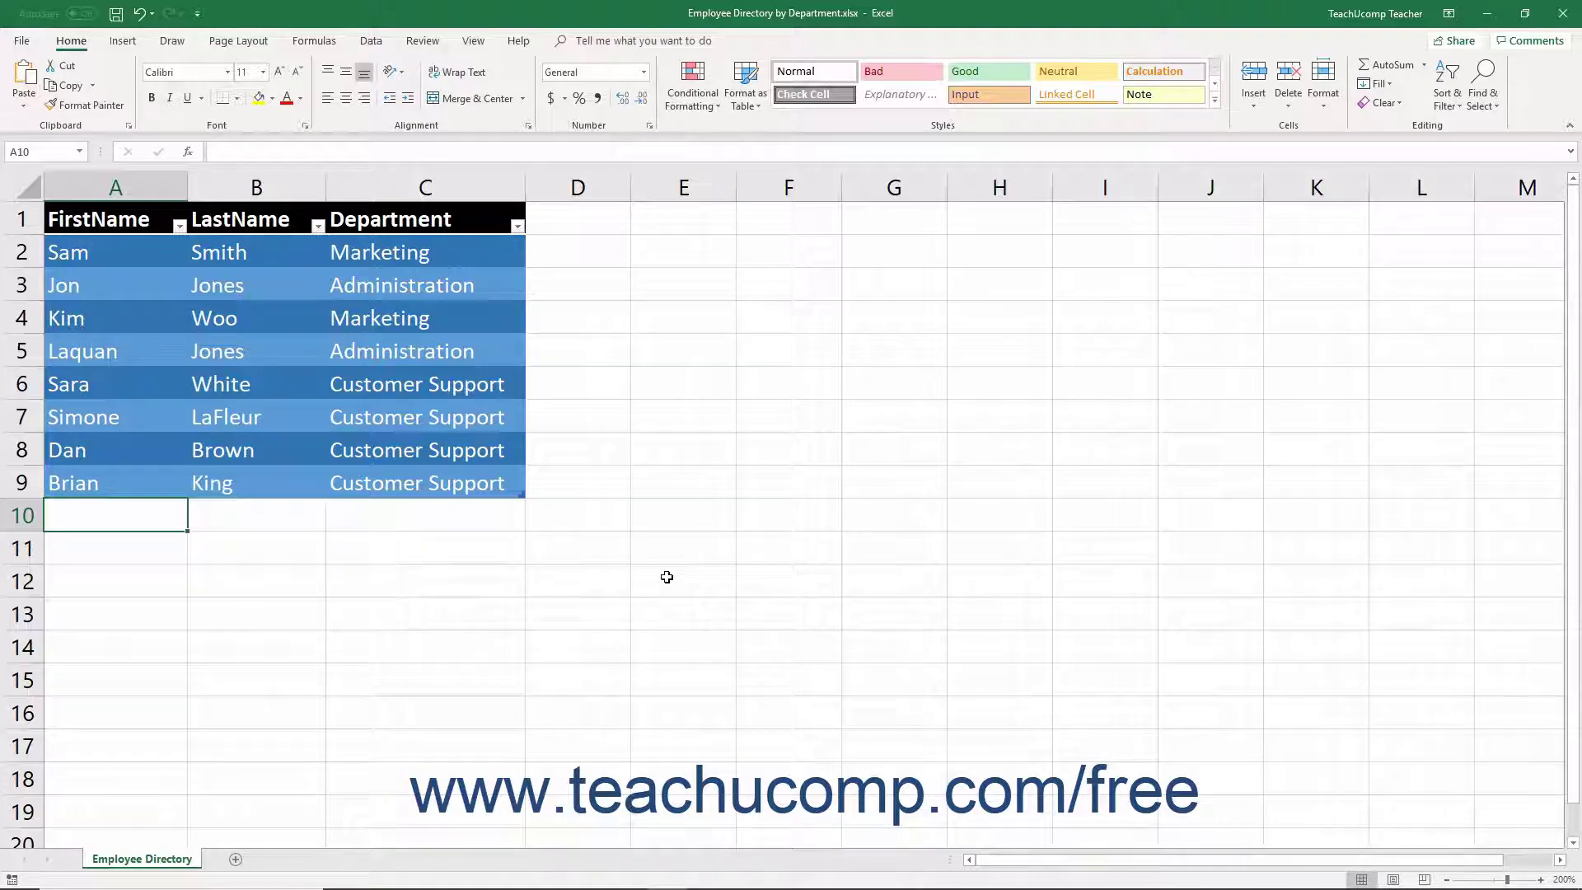
Step: Open Excel Options on the Customize Ribbon page
{"action": "left_click", "coordinate": [35, 43]}
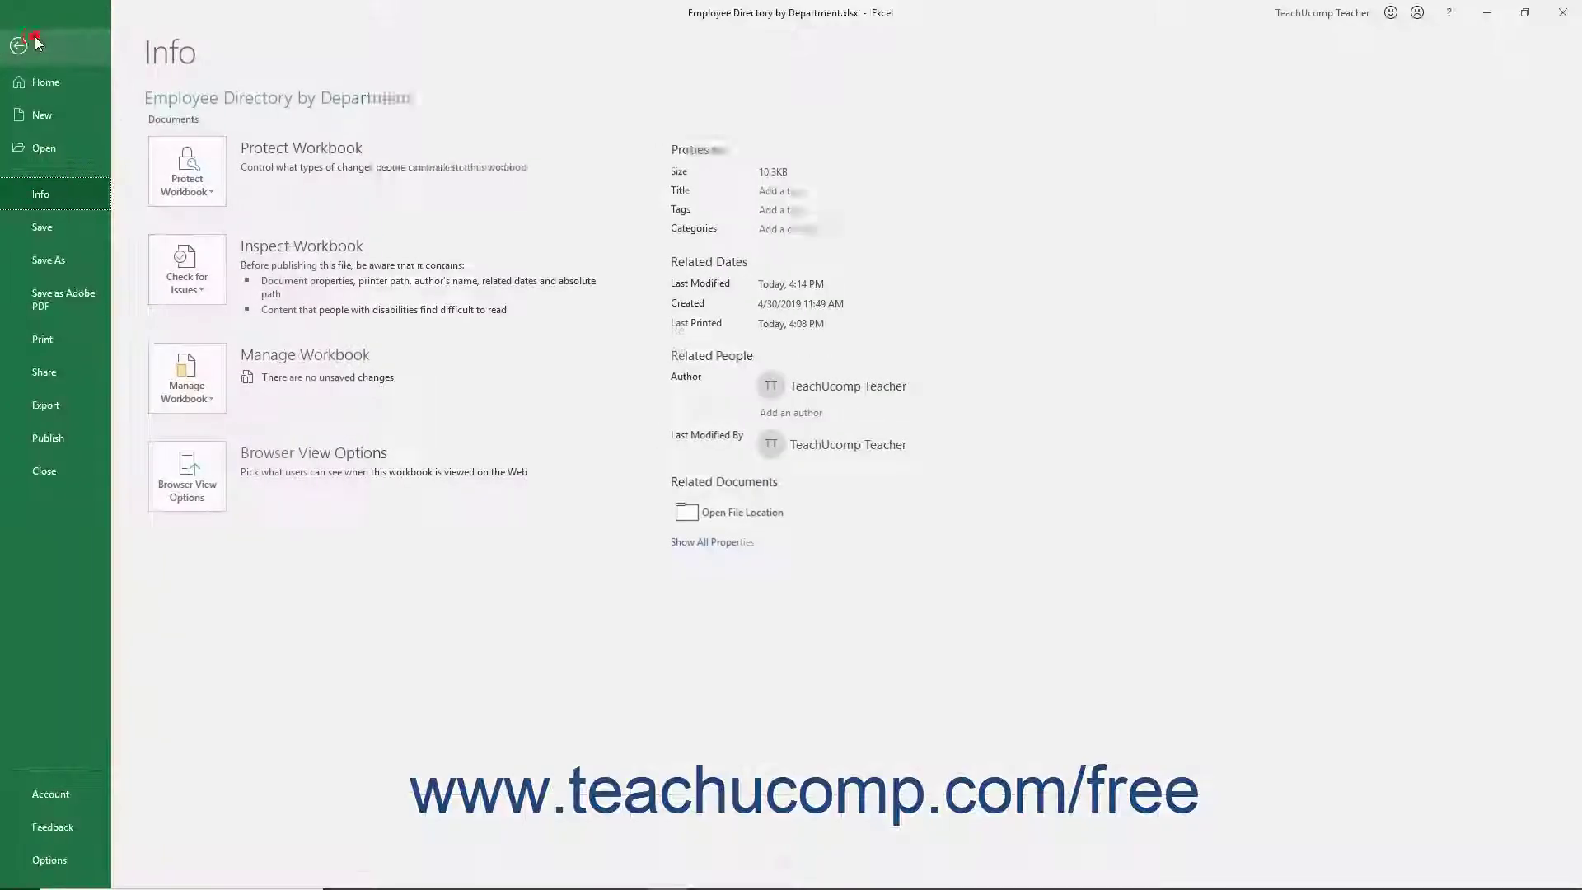
{"action": "left_click", "coordinate": [49, 860]}
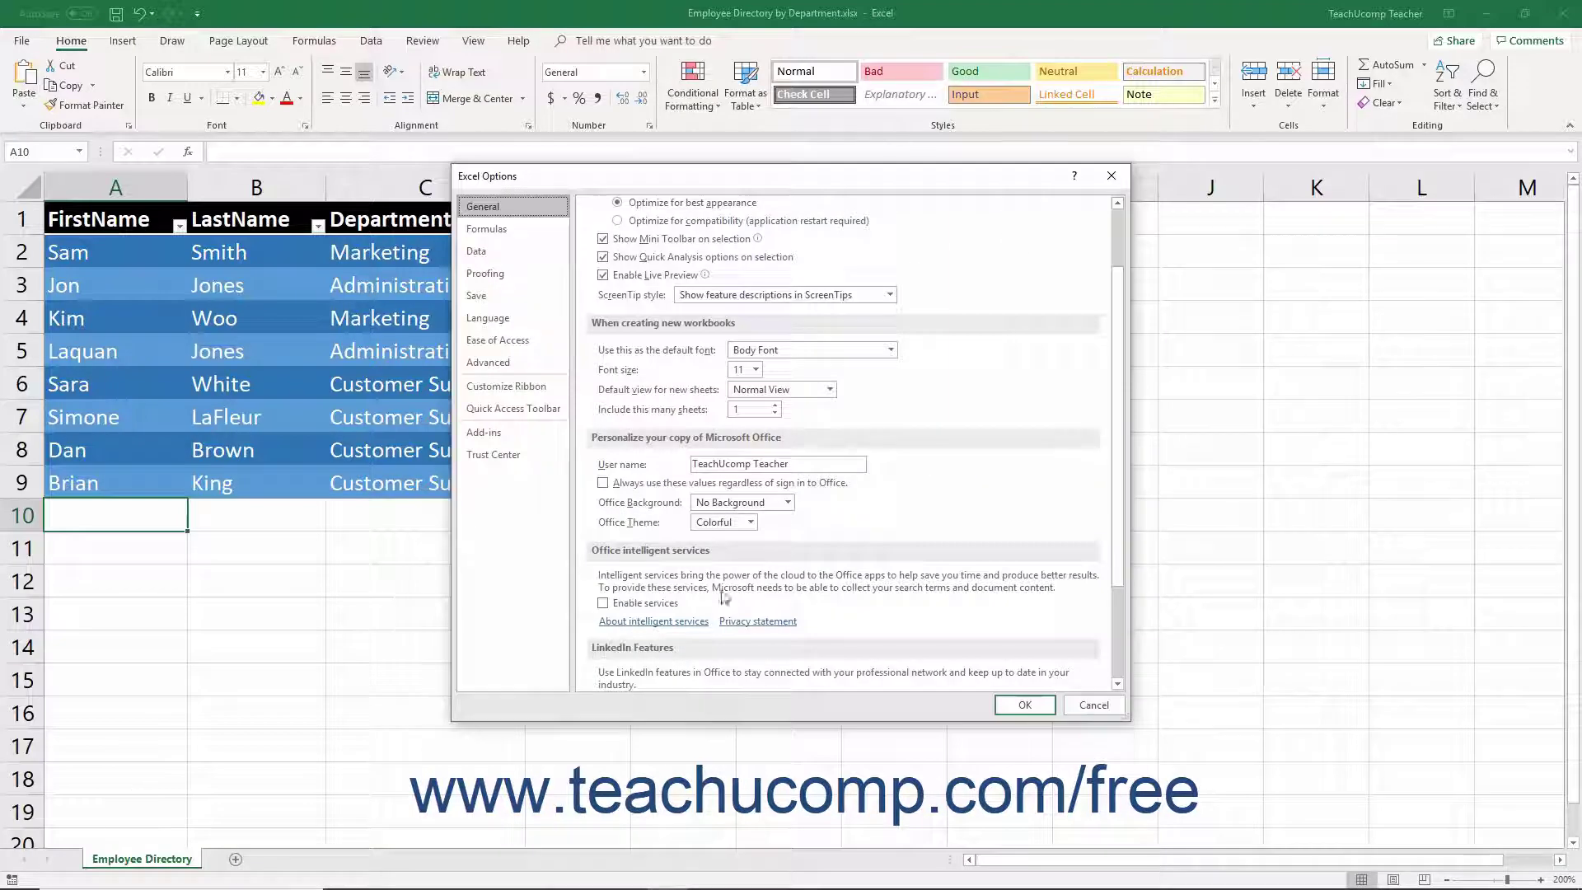
{"action": "scroll", "coordinate": [746, 587], "scroll_direction": "up", "scroll_amount": 2}
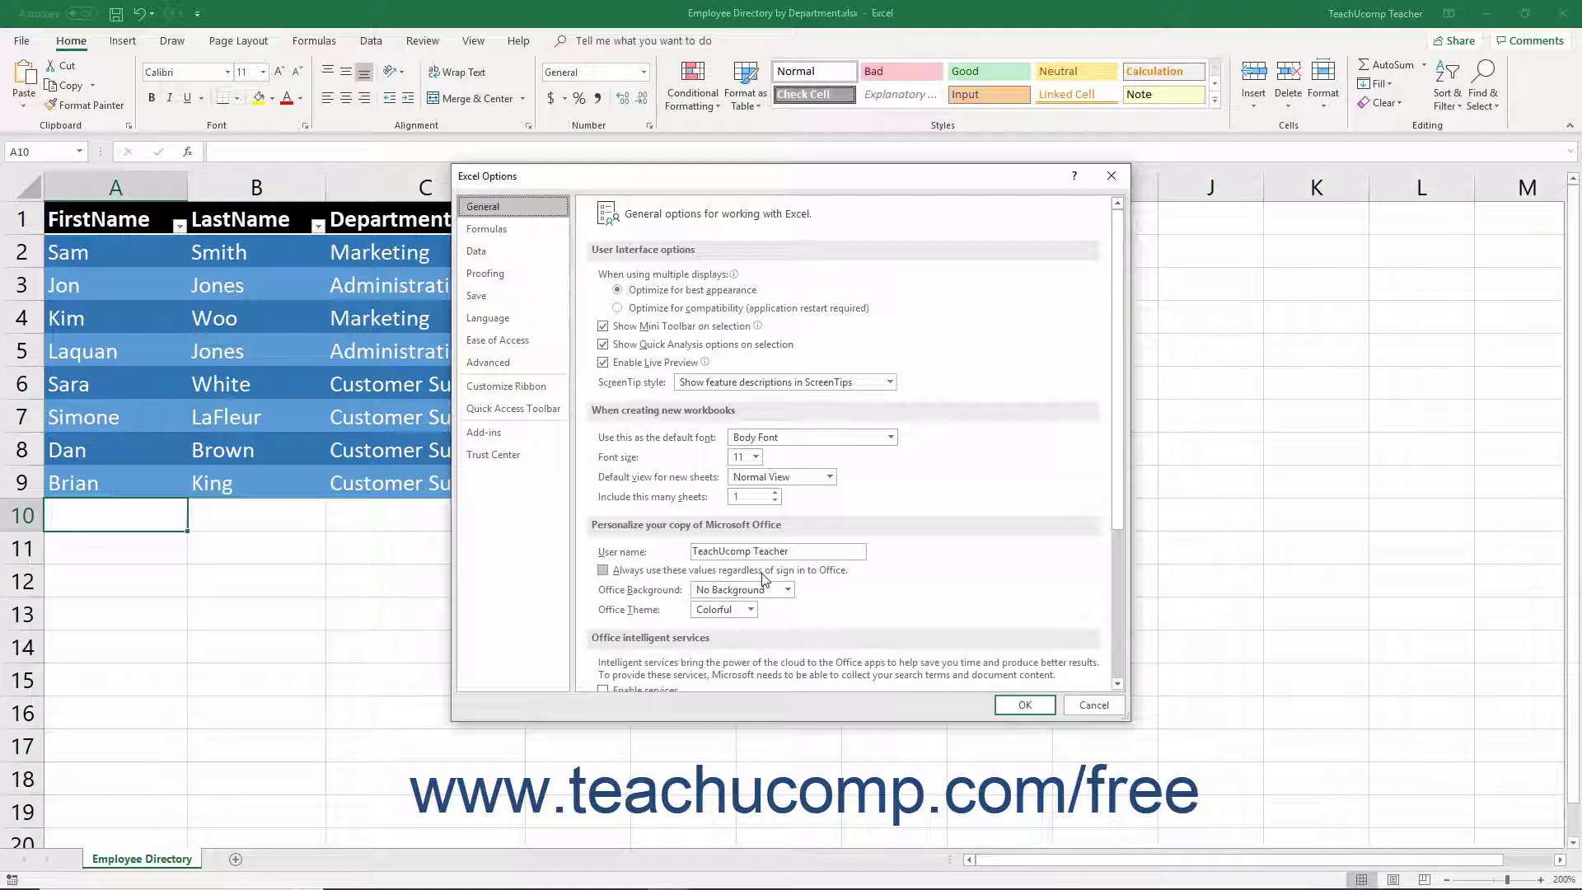
{"action": "left_click", "coordinate": [528, 395]}
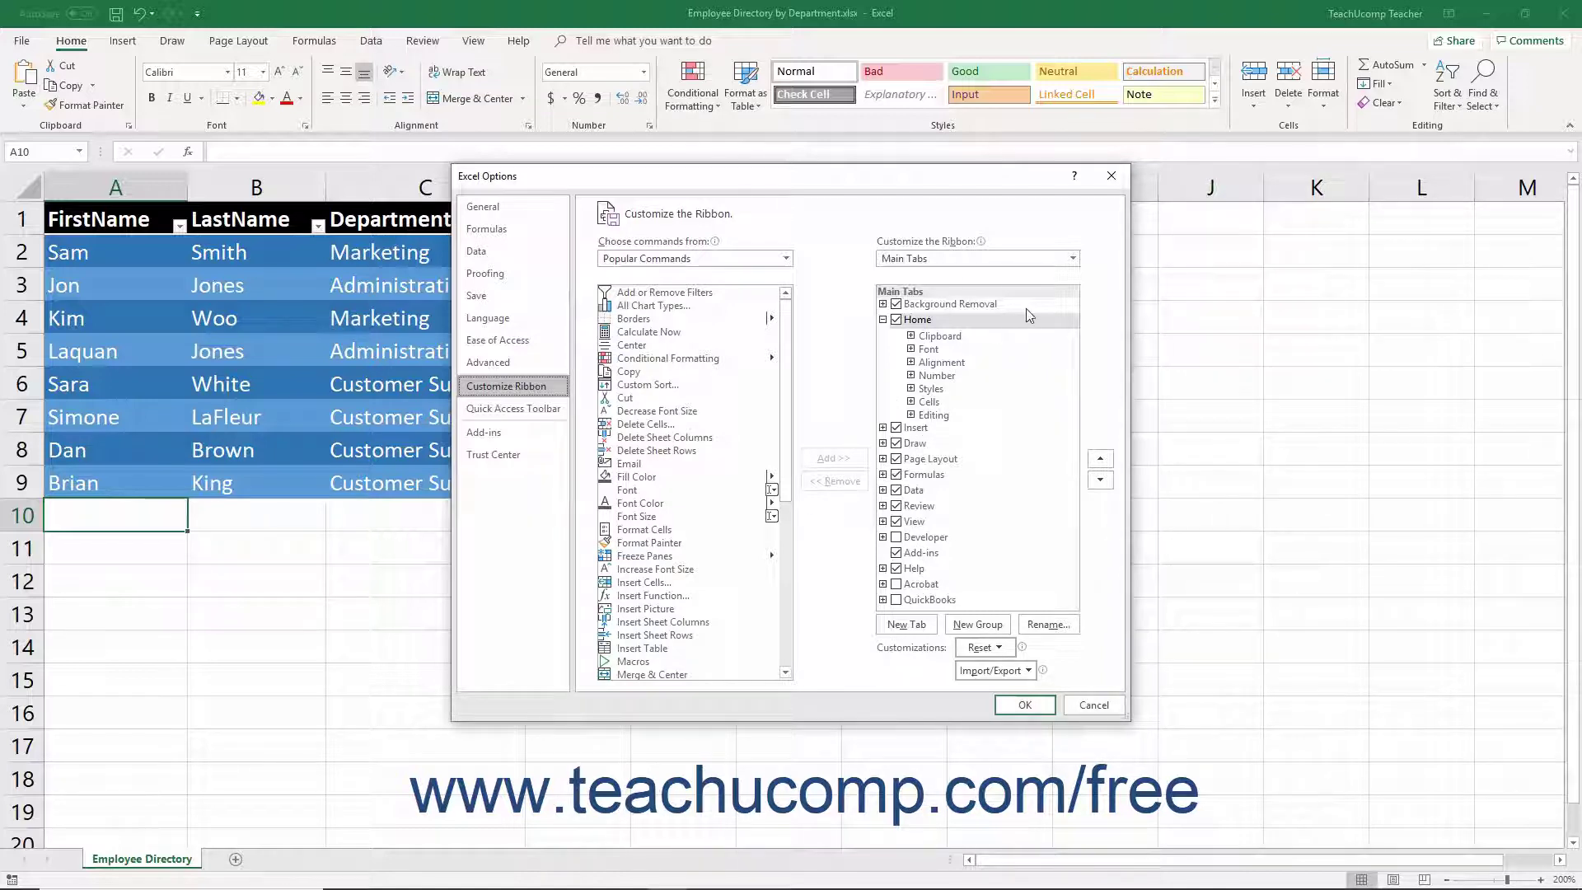
Step: Under Main Tabs, expand and select the Review tab, then add a New Group to it
{"action": "left_click", "coordinate": [1074, 260]}
{"action": "left_click", "coordinate": [963, 294]}
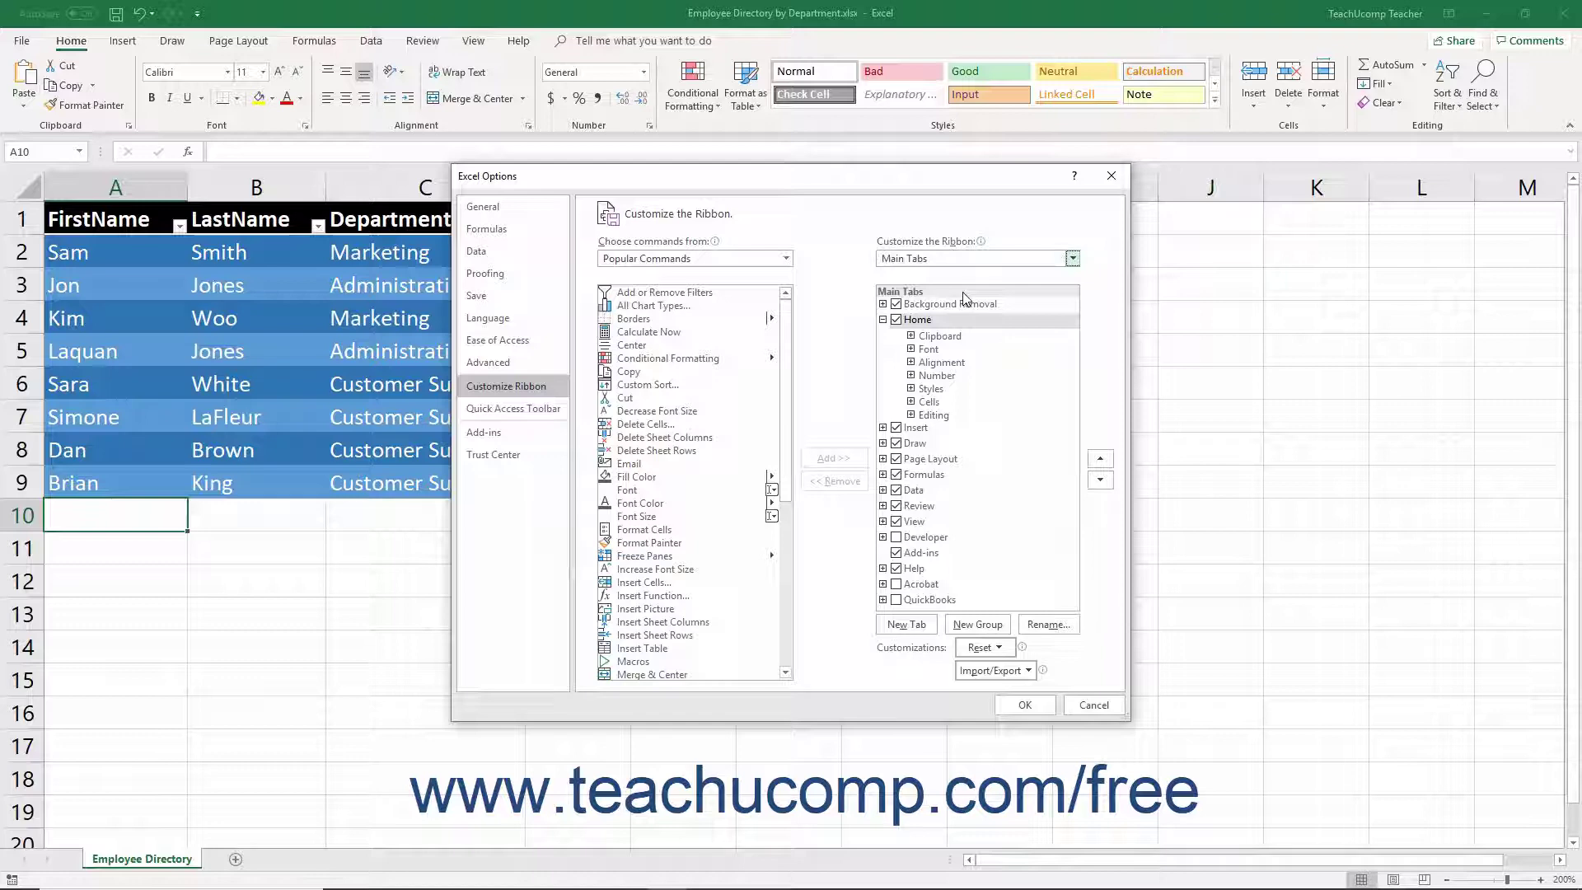
{"action": "left_click", "coordinate": [882, 506]}
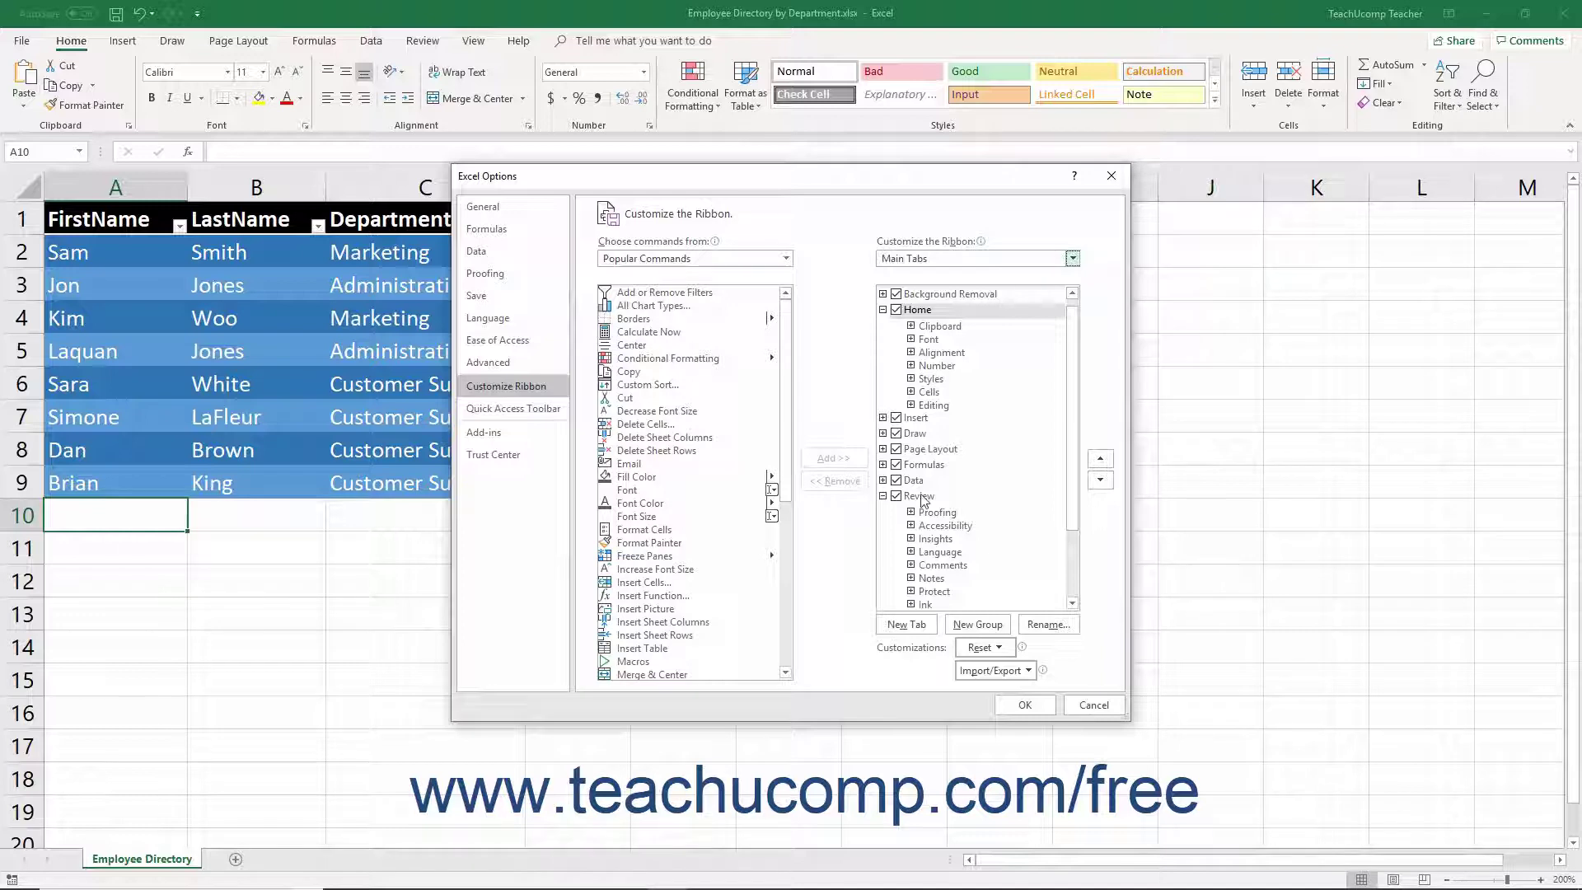
{"action": "left_click", "coordinate": [922, 498]}
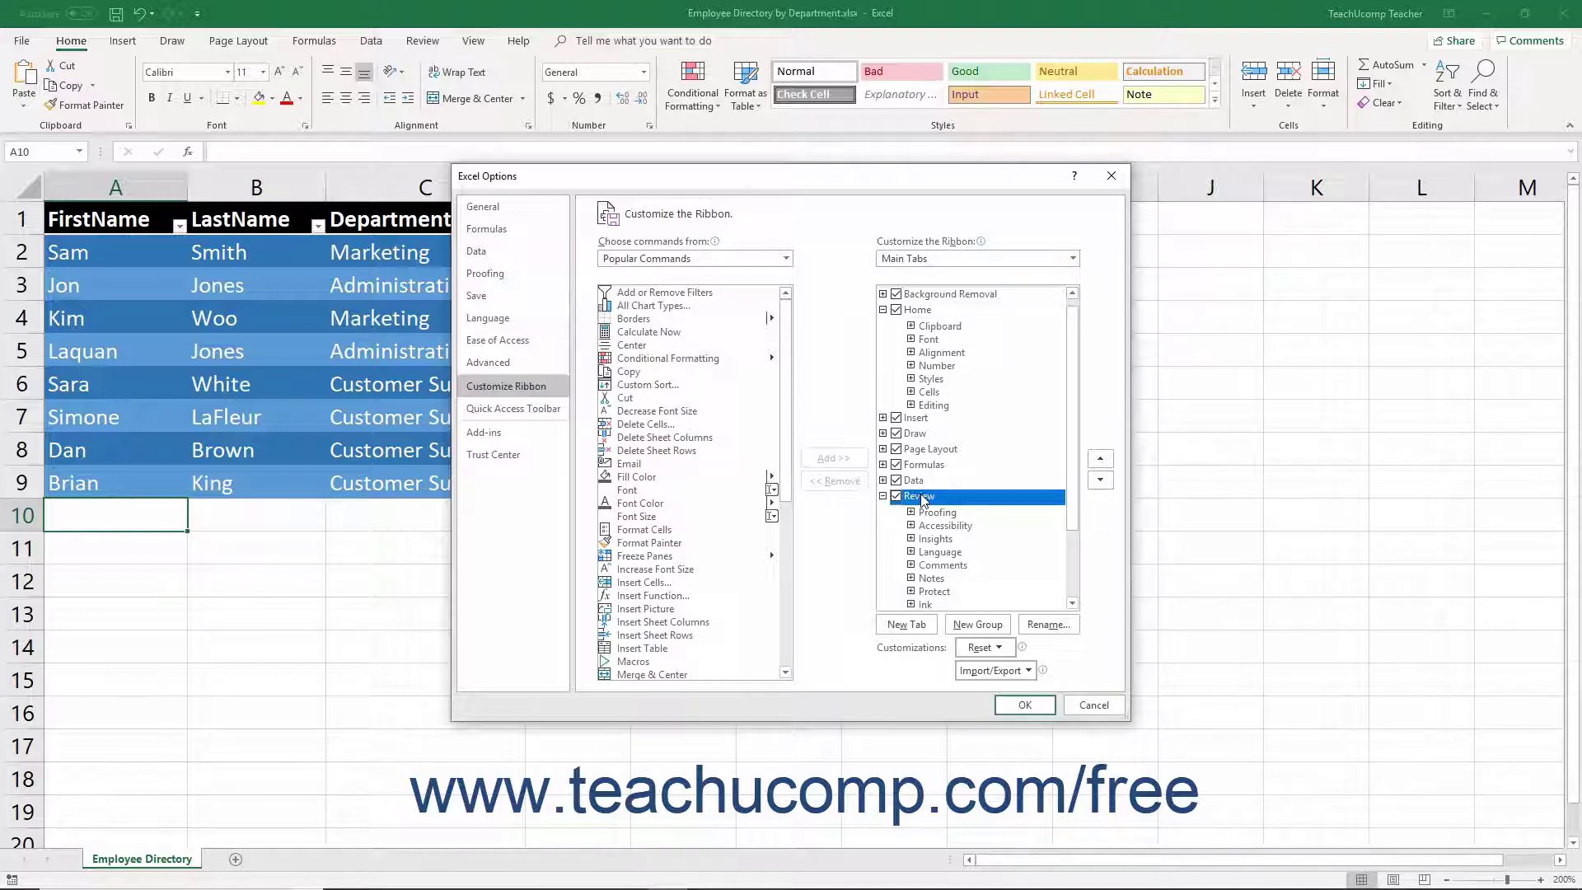
{"action": "left_click", "coordinate": [964, 625]}
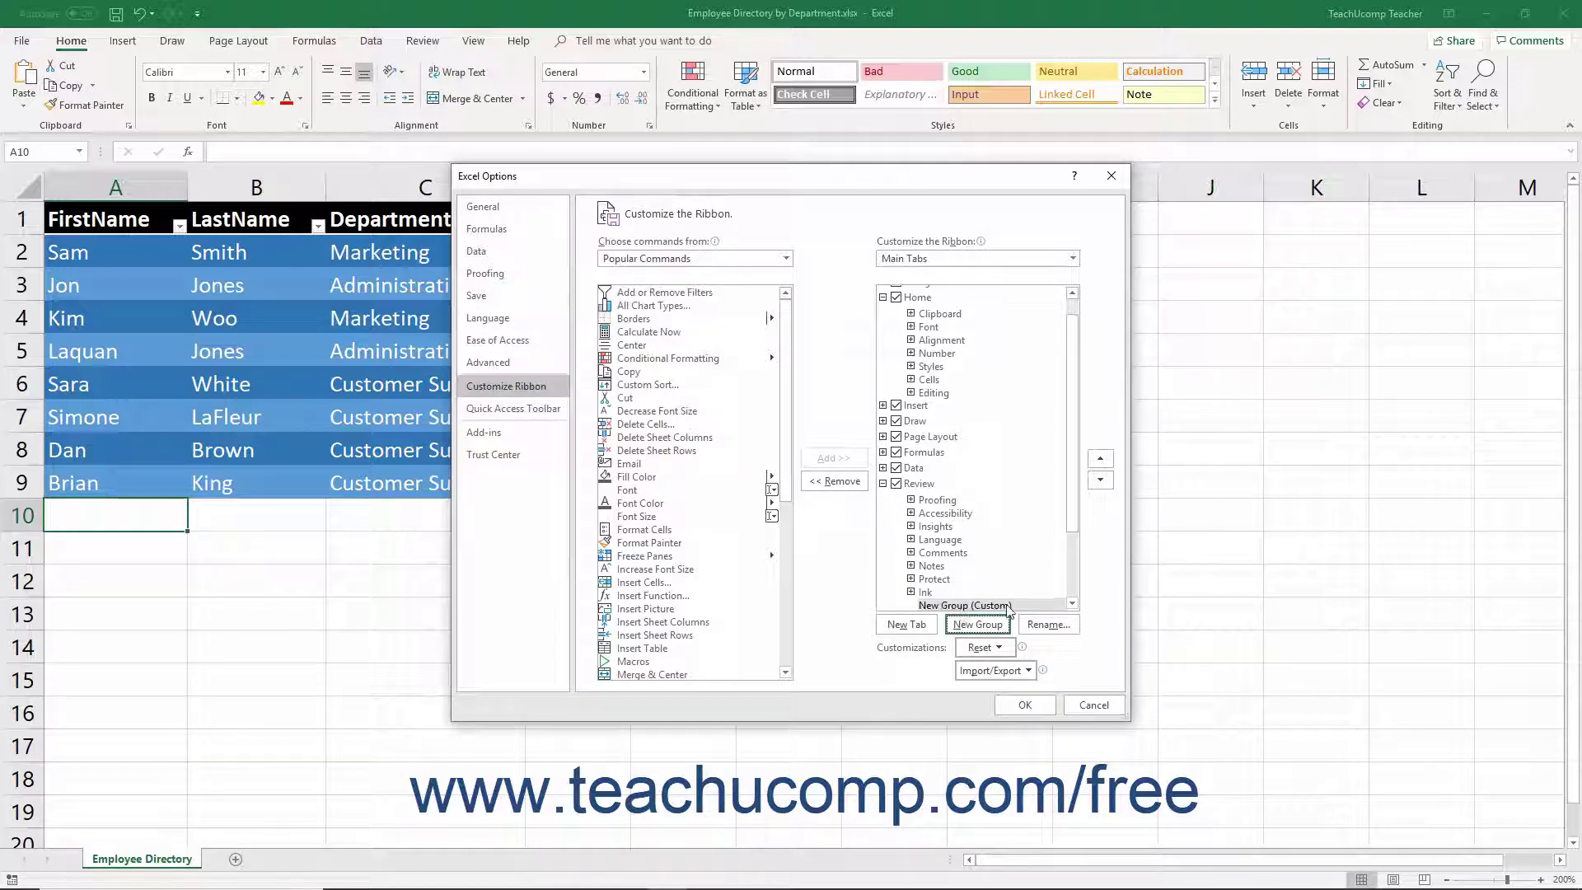
Step: Rename the new Review group to 'Changes' and select Changes (Custom)
{"action": "left_click", "coordinate": [1046, 625]}
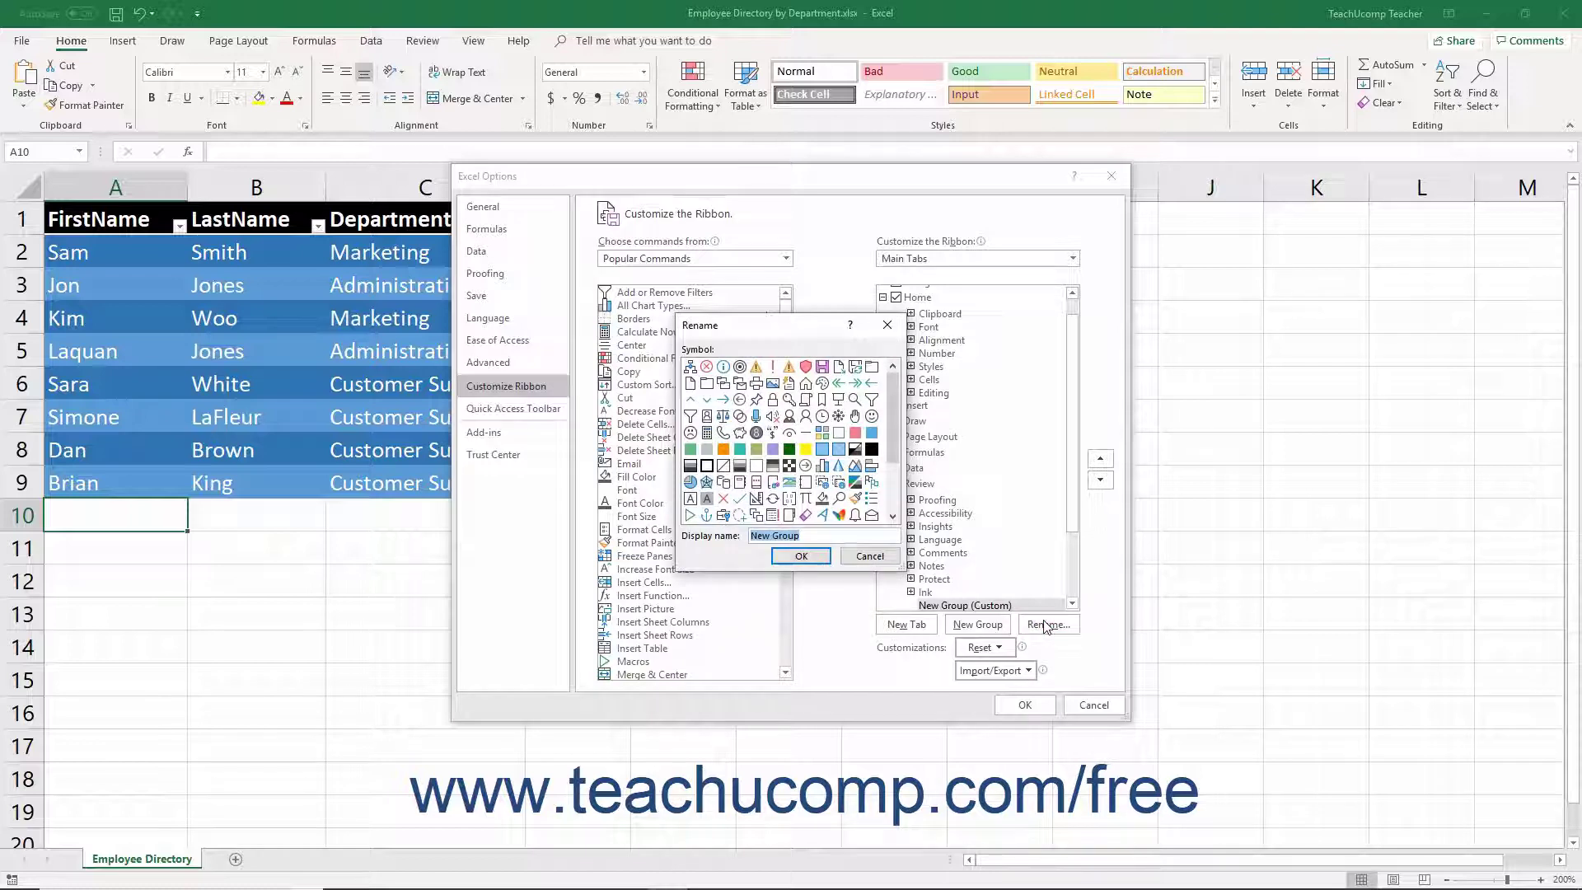
{"action": "type", "text": "Changes"}
{"action": "left_click", "coordinate": [801, 555]}
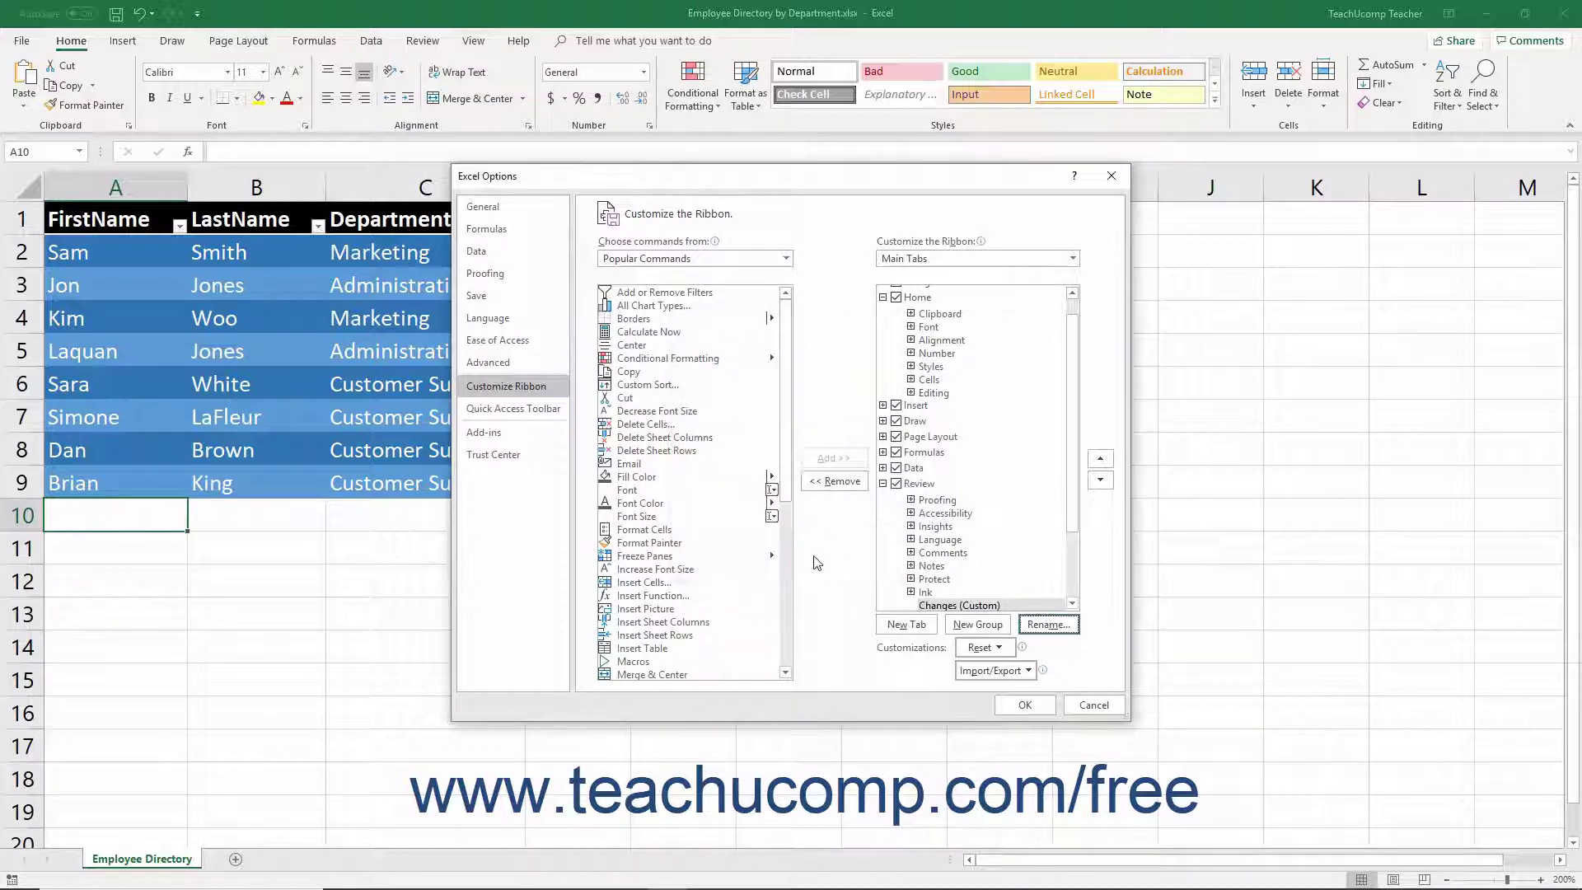
{"action": "left_click", "coordinate": [937, 606]}
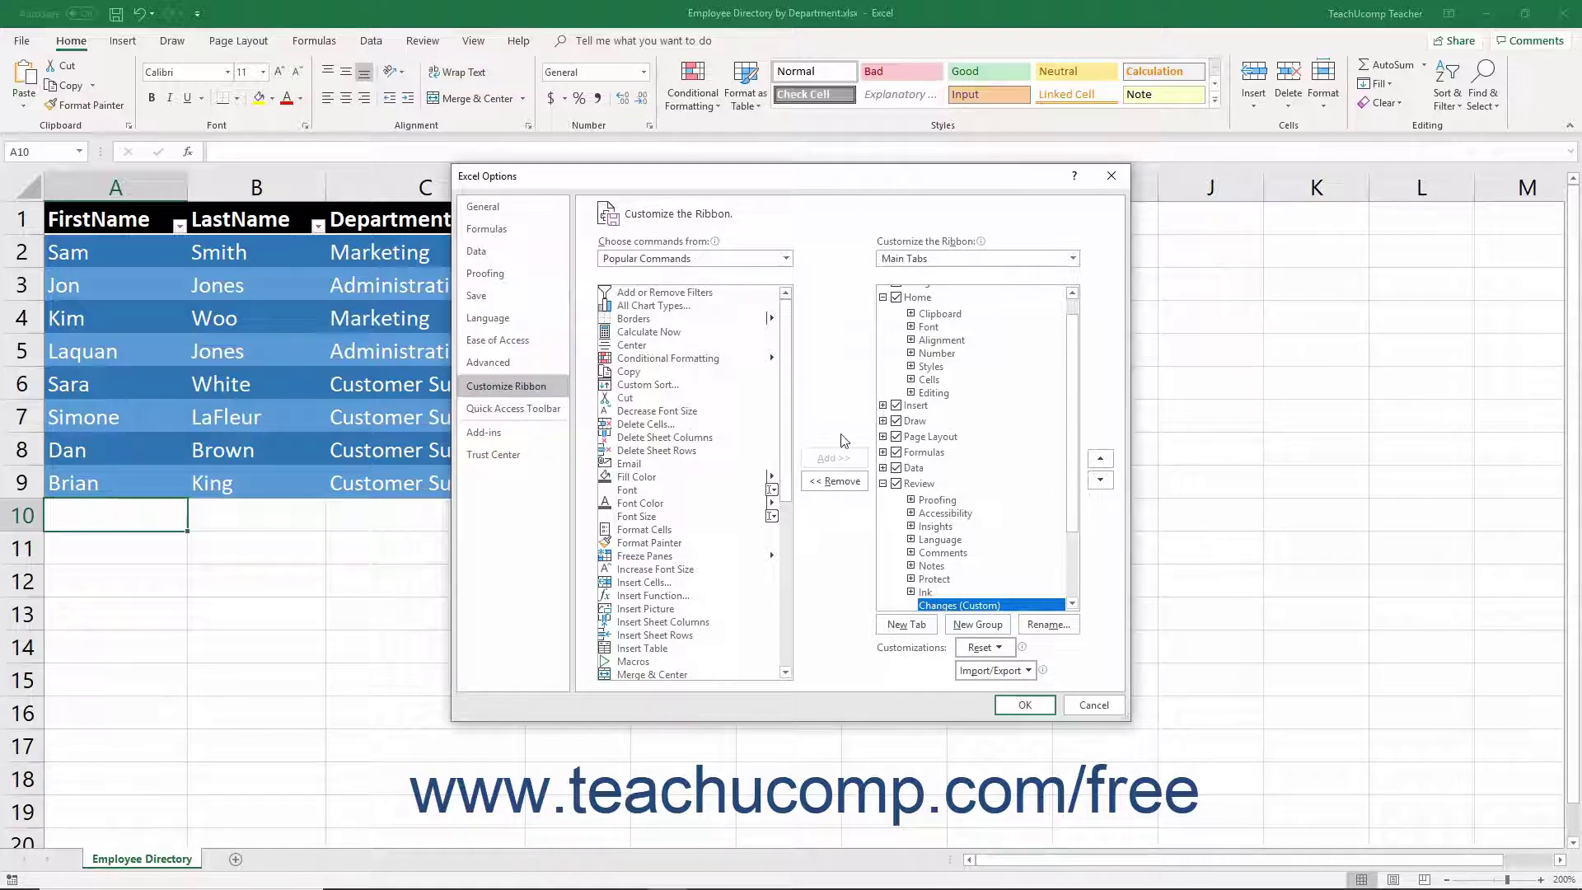
Step: Switch the command source to All Commands and add Share Workbook (Legacy) to Changes
{"action": "left_click", "coordinate": [788, 260]}
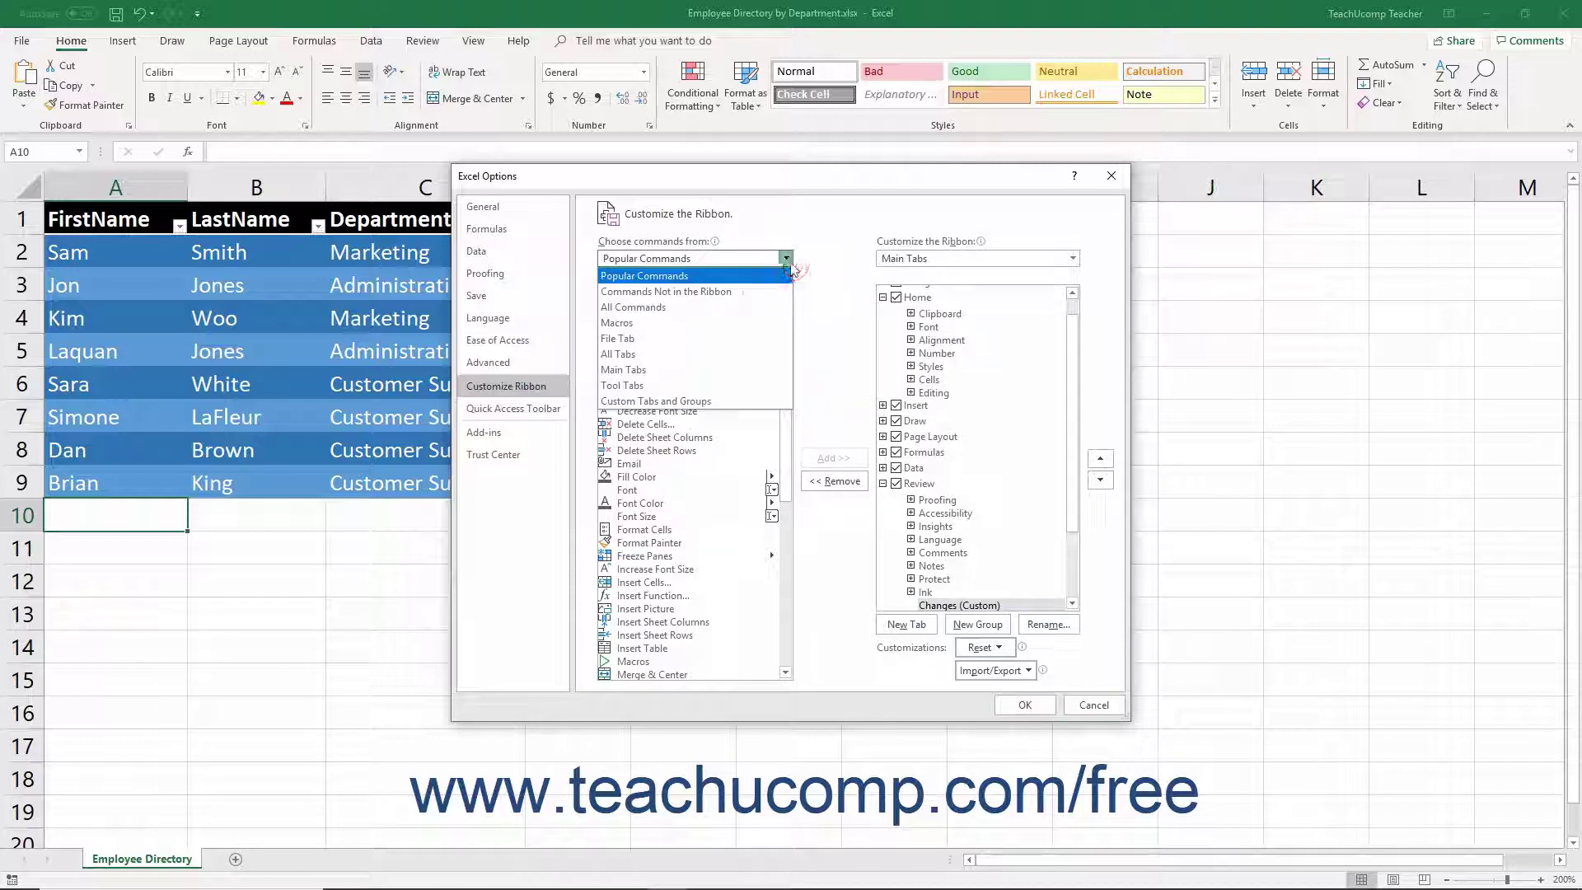
{"action": "left_click", "coordinate": [752, 305]}
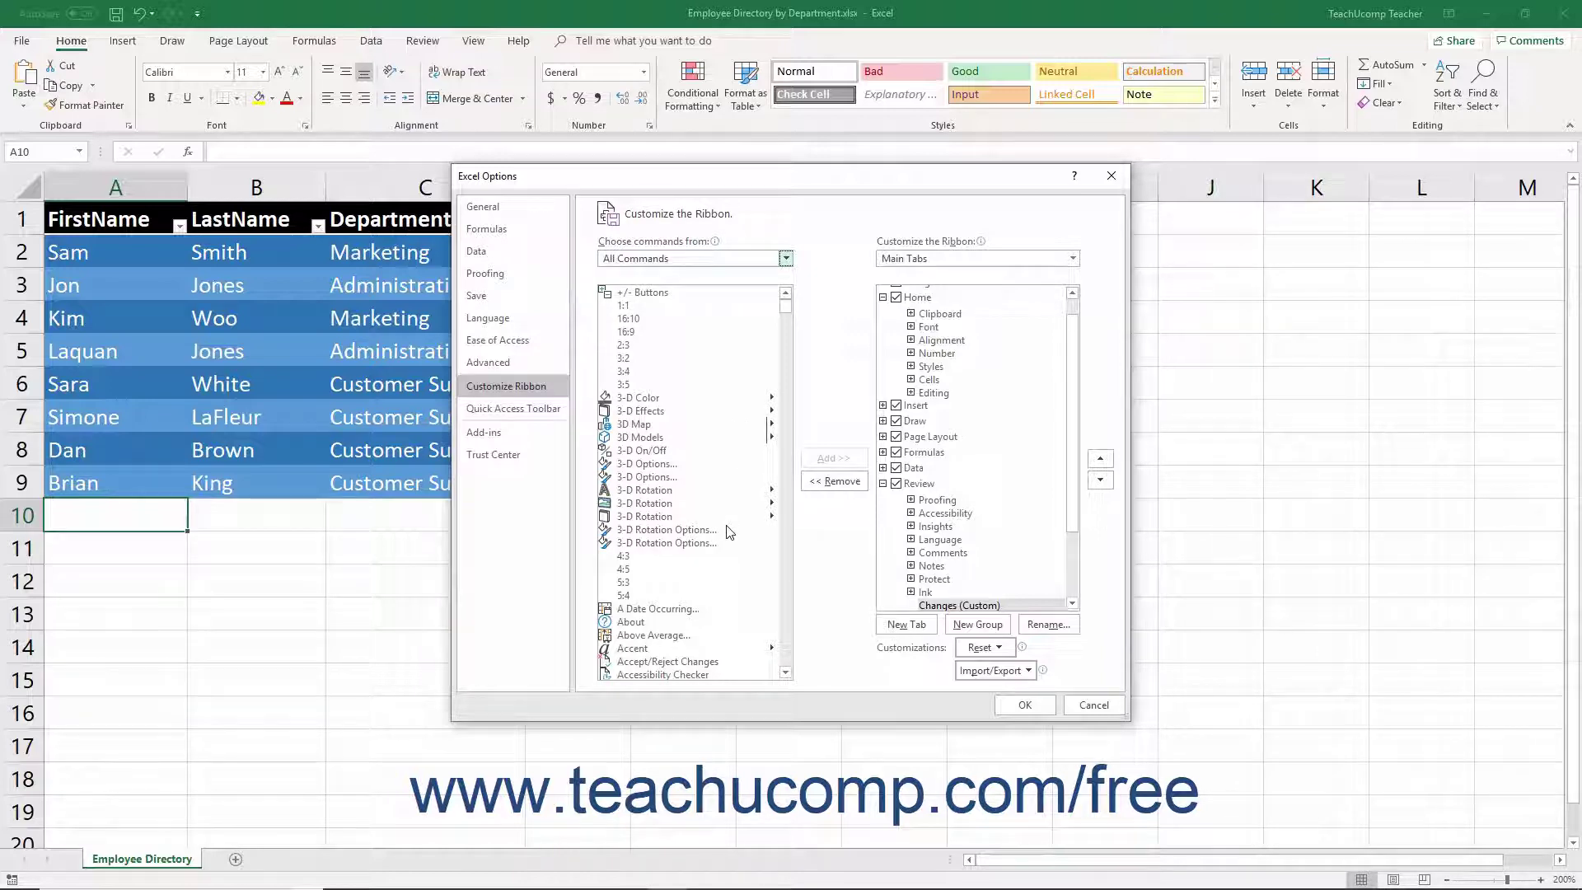
{"action": "scroll", "coordinate": [728, 532], "scroll_direction": "down", "scroll_amount": 5}
{"action": "left_click_drag", "start_coordinate": [785, 307], "coordinate": [781, 606]}
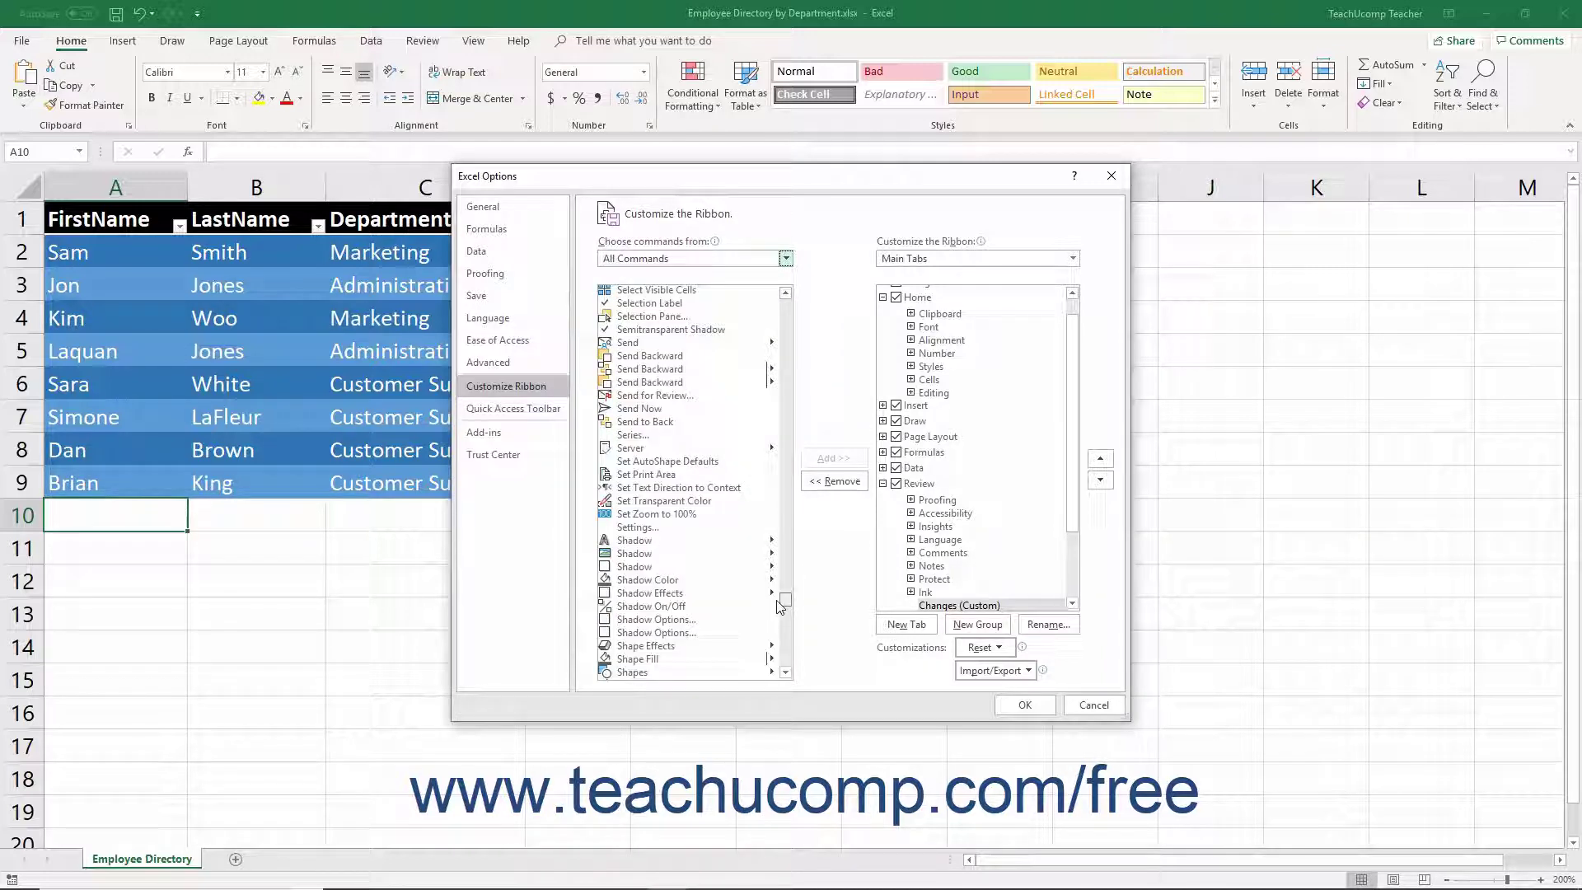
{"action": "scroll", "coordinate": [727, 586], "scroll_direction": "down", "scroll_amount": 3}
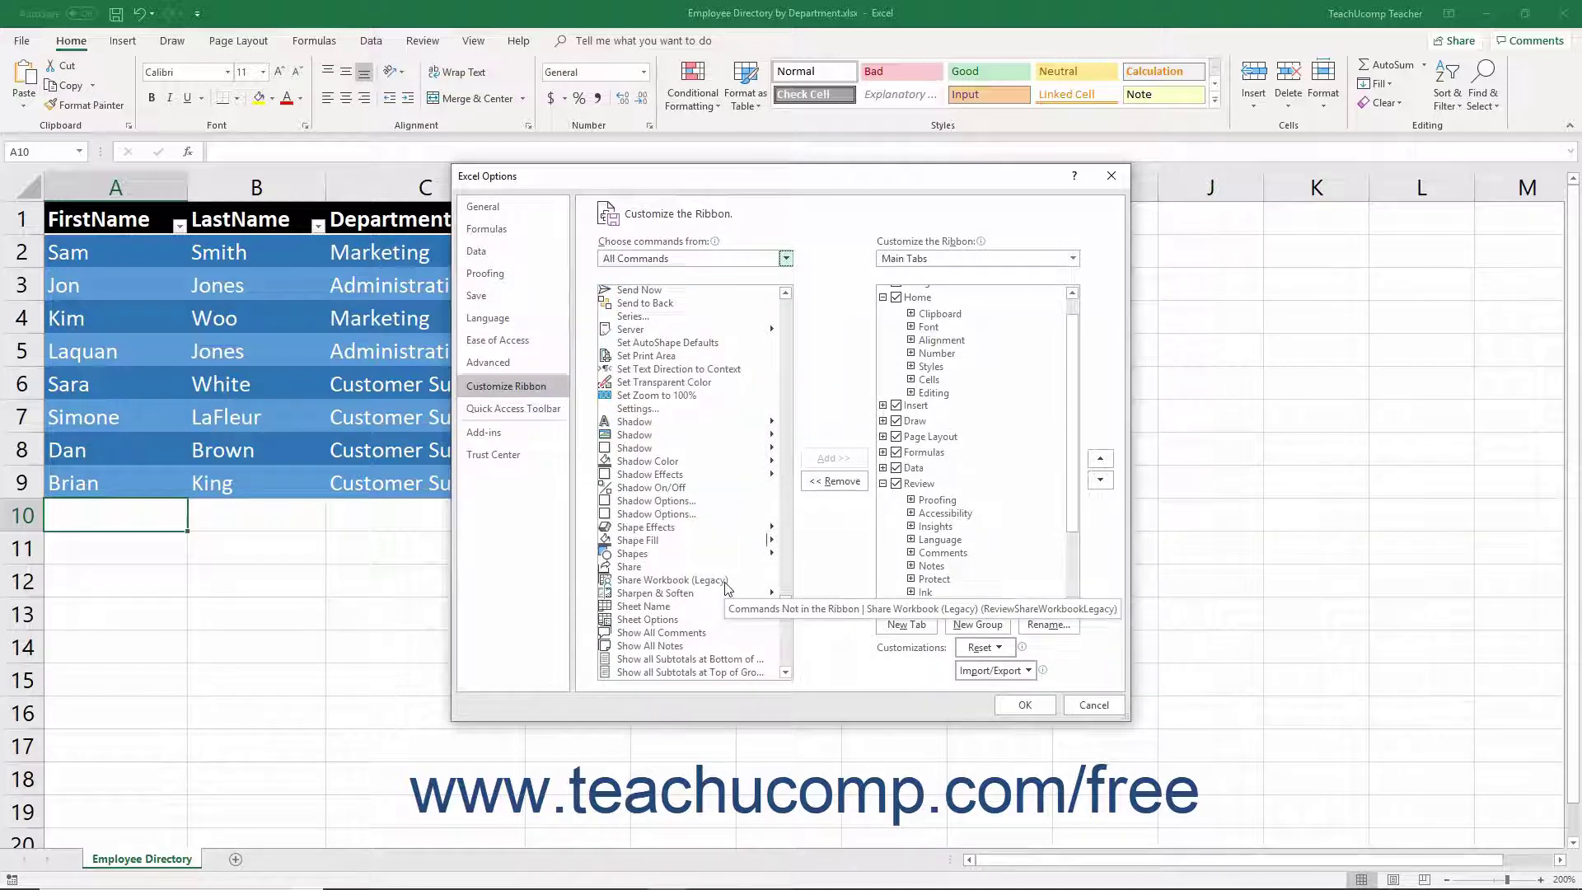
{"action": "left_click", "coordinate": [727, 581]}
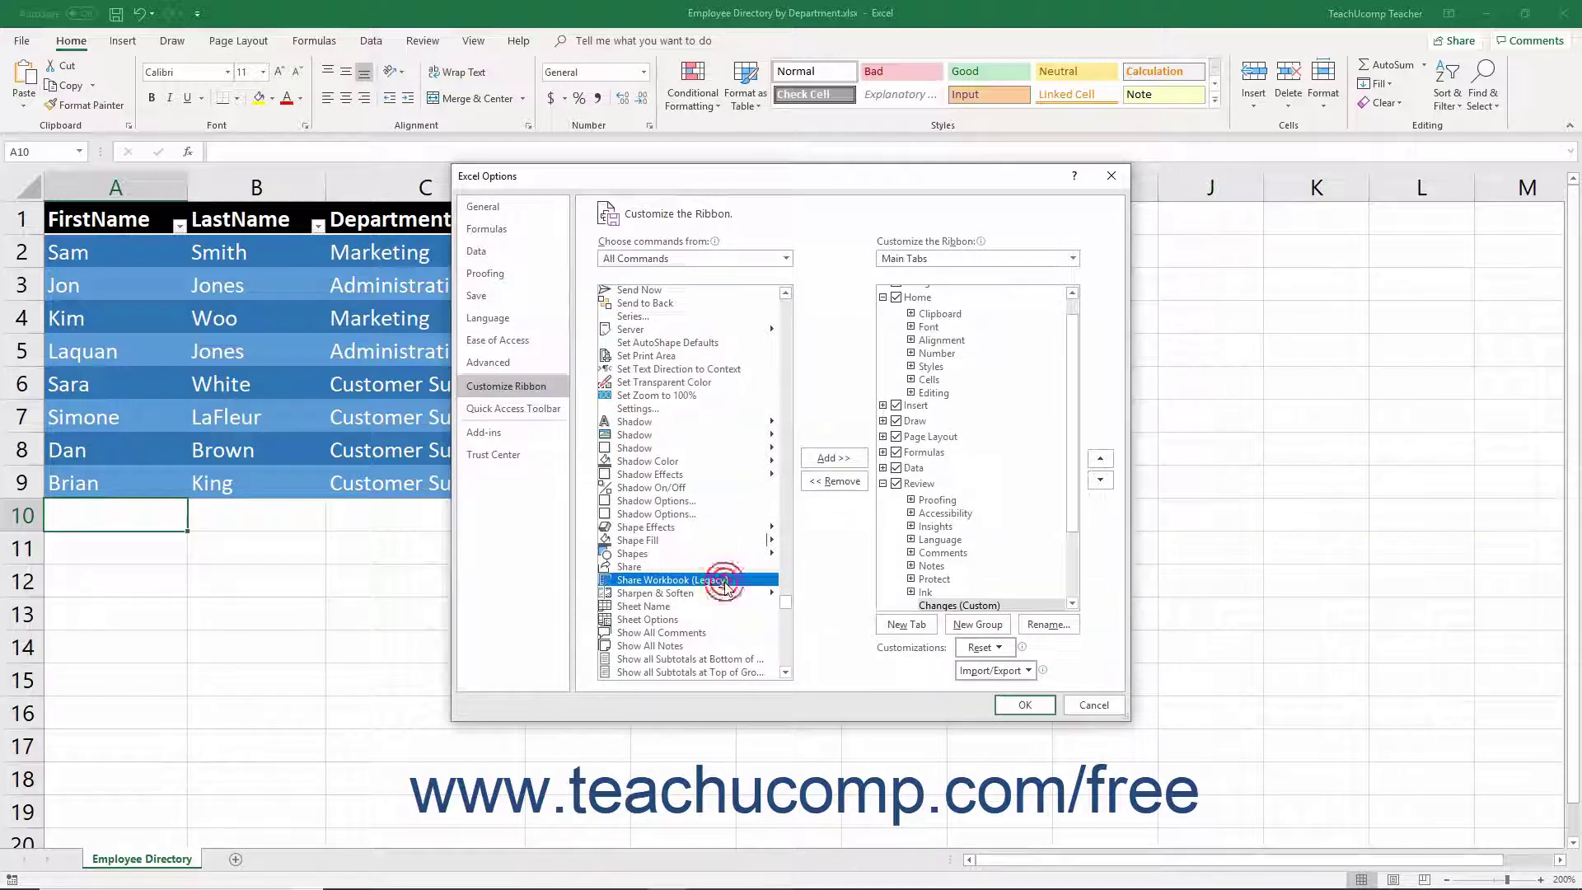
{"action": "left_click", "coordinate": [833, 459]}
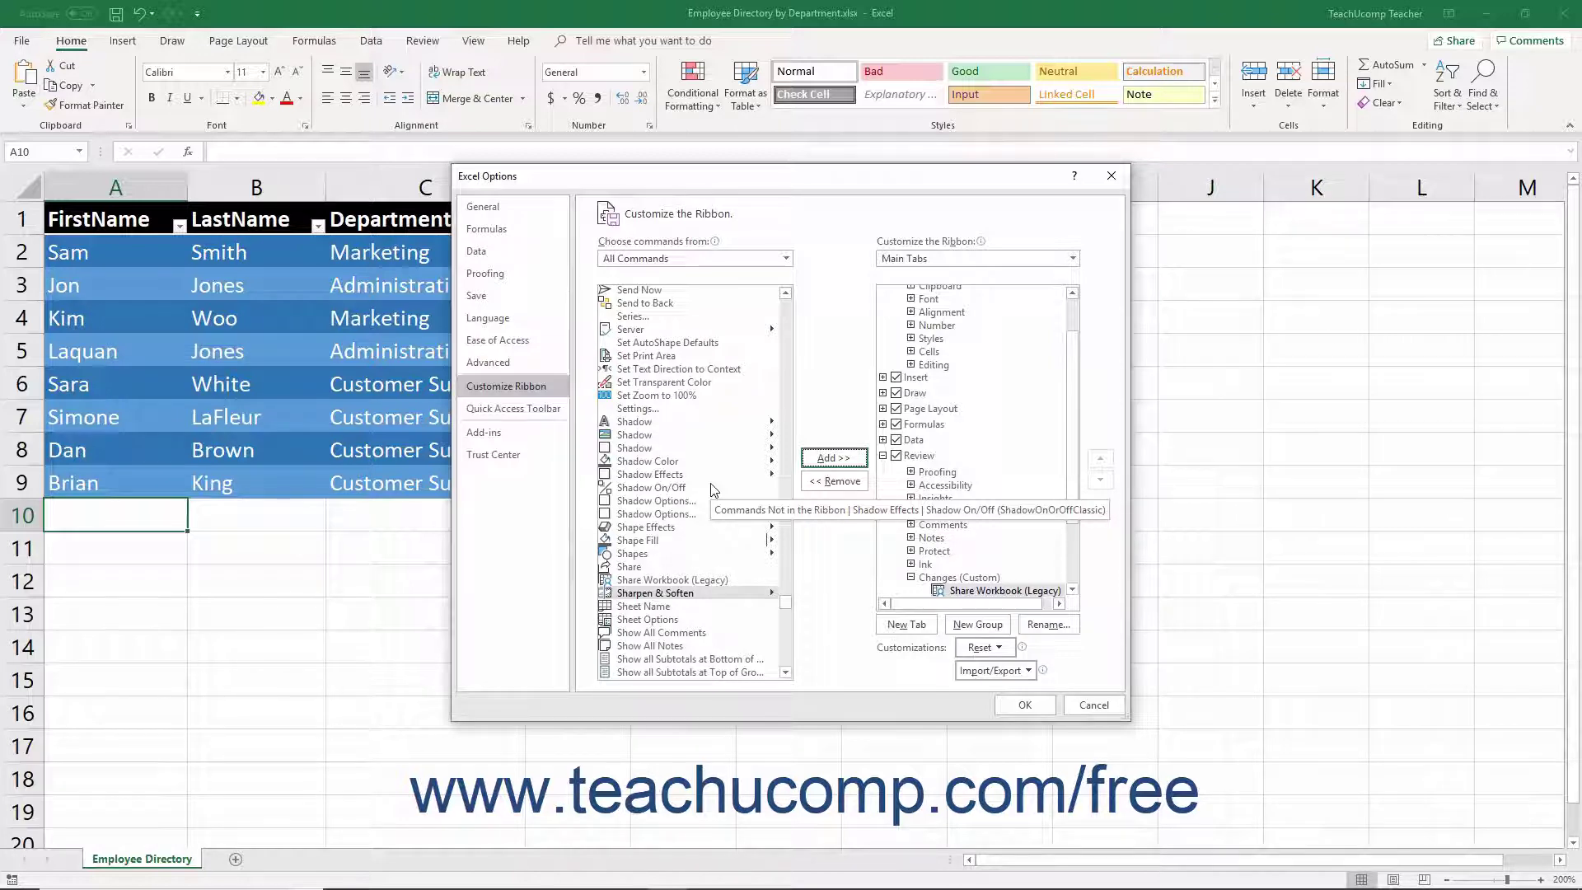
Step: Add Track Changes (Legacy) from All Commands to the Changes group
{"action": "left_click_drag", "start_coordinate": [784, 601], "coordinate": [785, 642]}
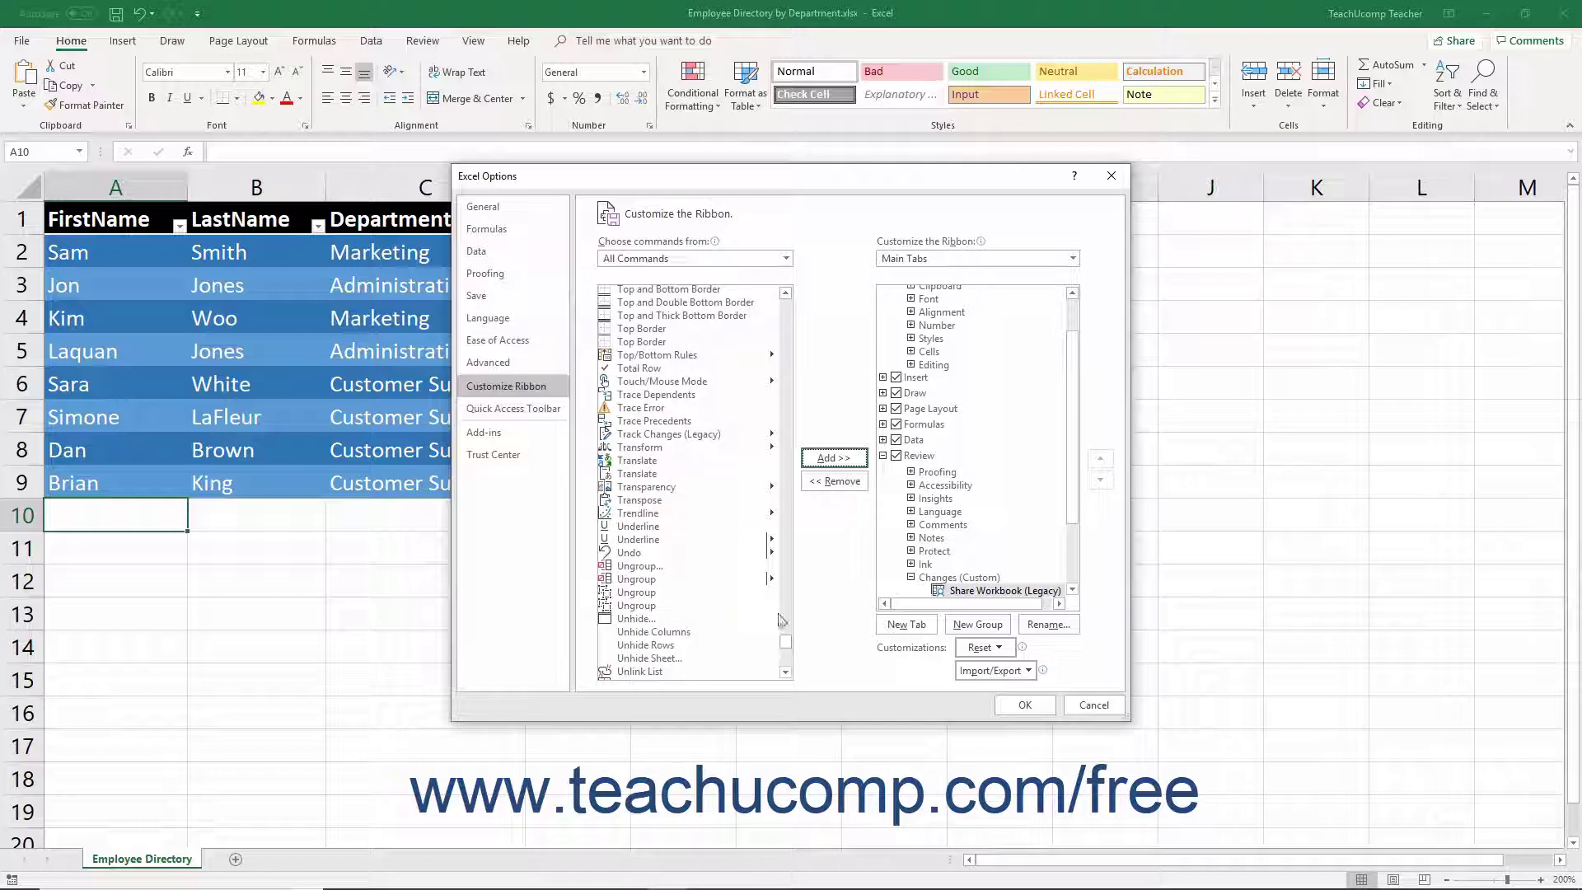
{"action": "left_click", "coordinate": [691, 437]}
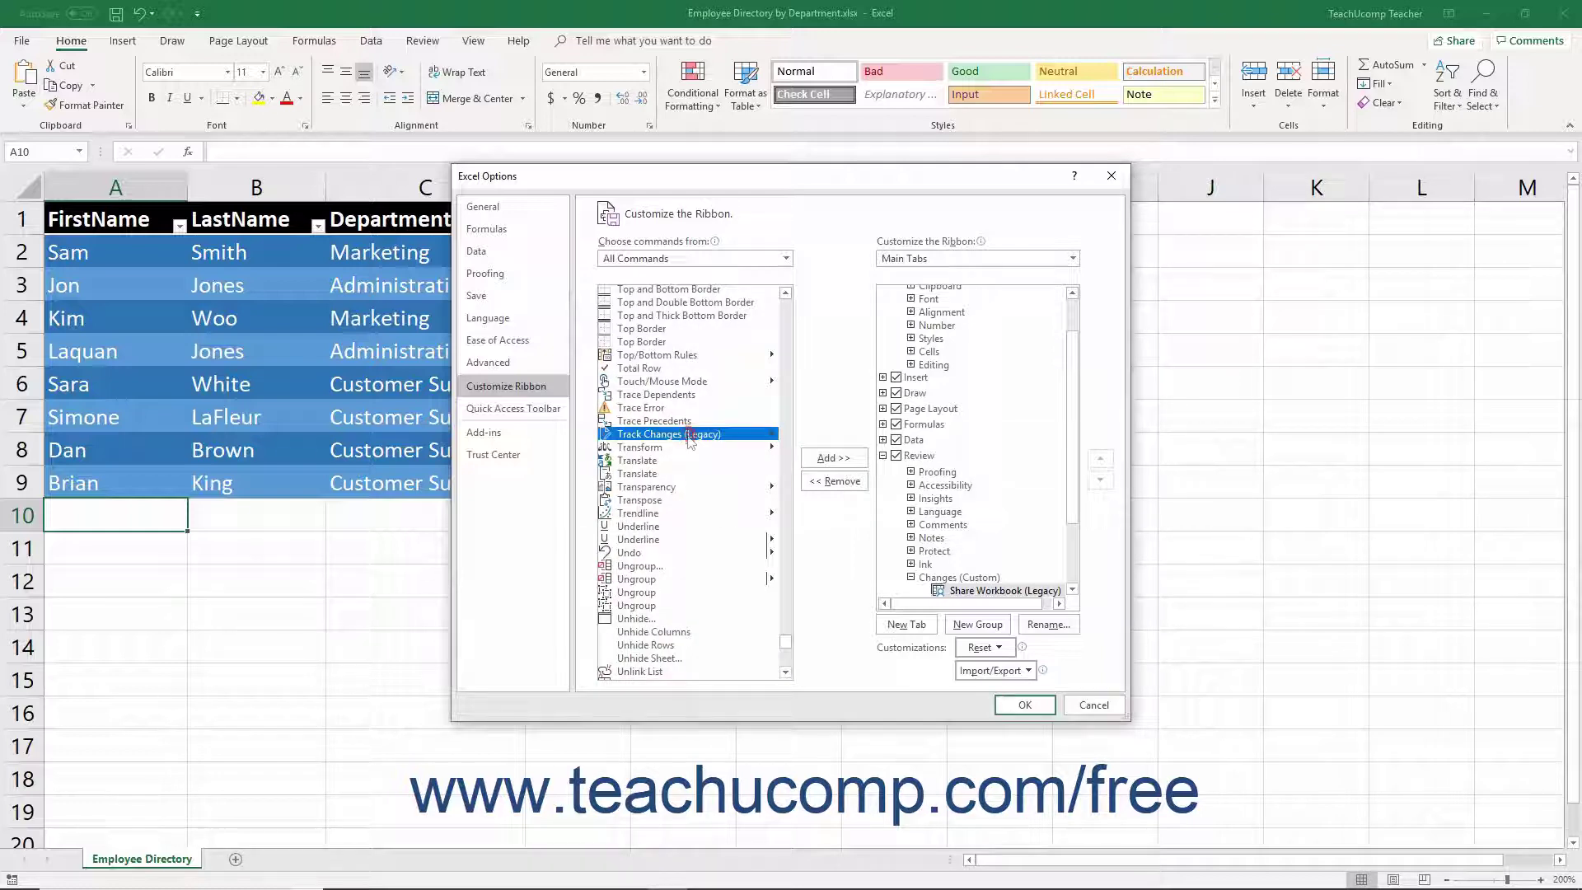
{"action": "left_click", "coordinate": [814, 466]}
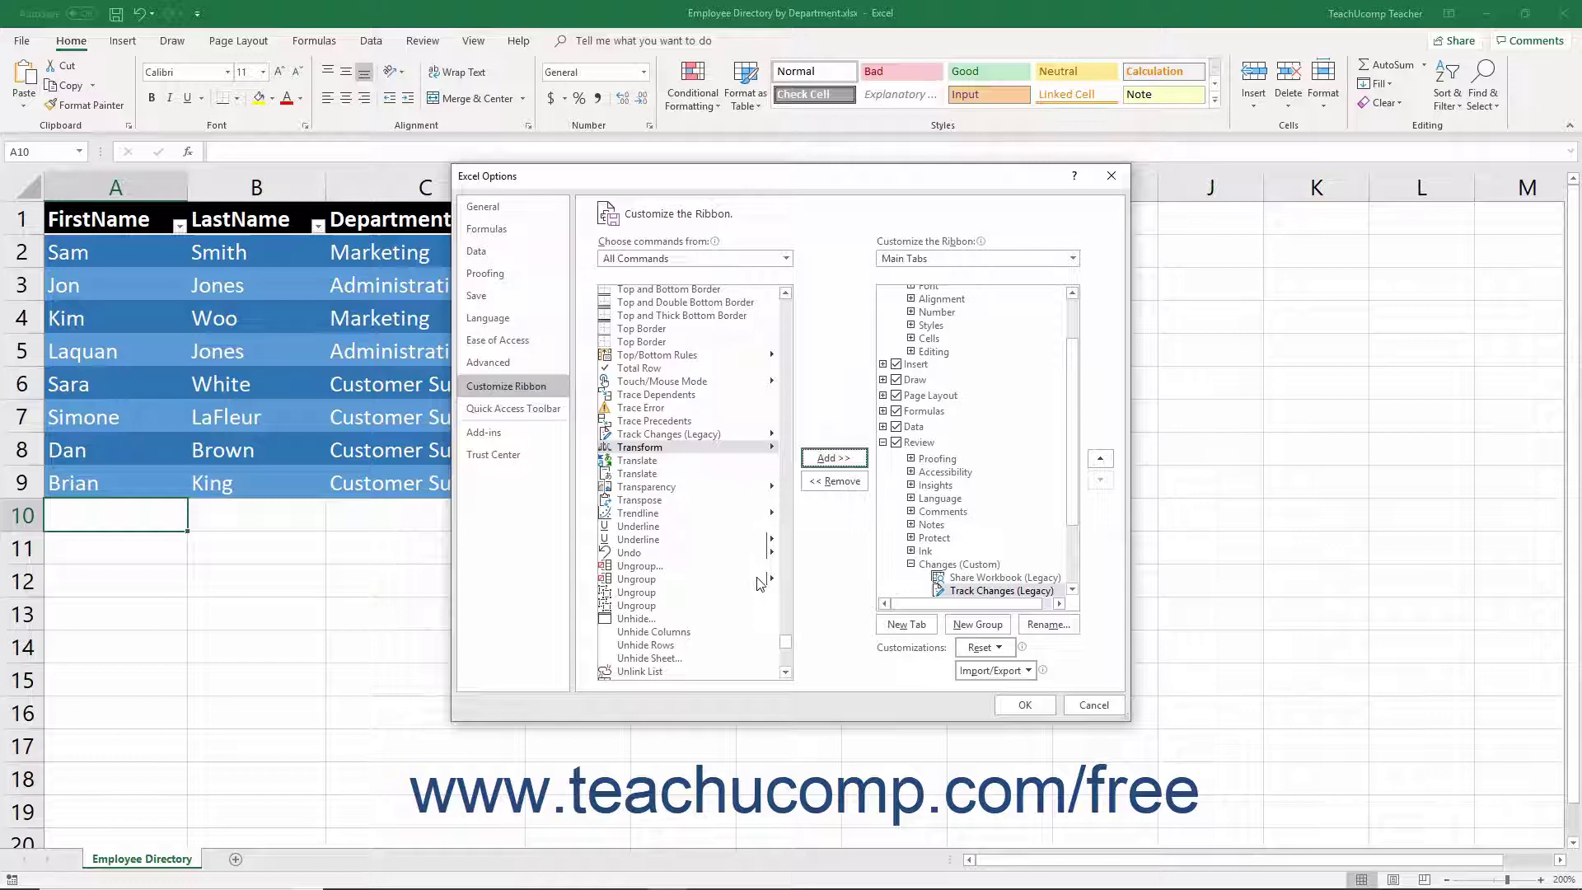
Step: Add Compare and Merge Workbooks to Changes, then select Protect Sharing (Legacy) in the list
{"action": "left_click_drag", "start_coordinate": [785, 641], "coordinate": [786, 369]}
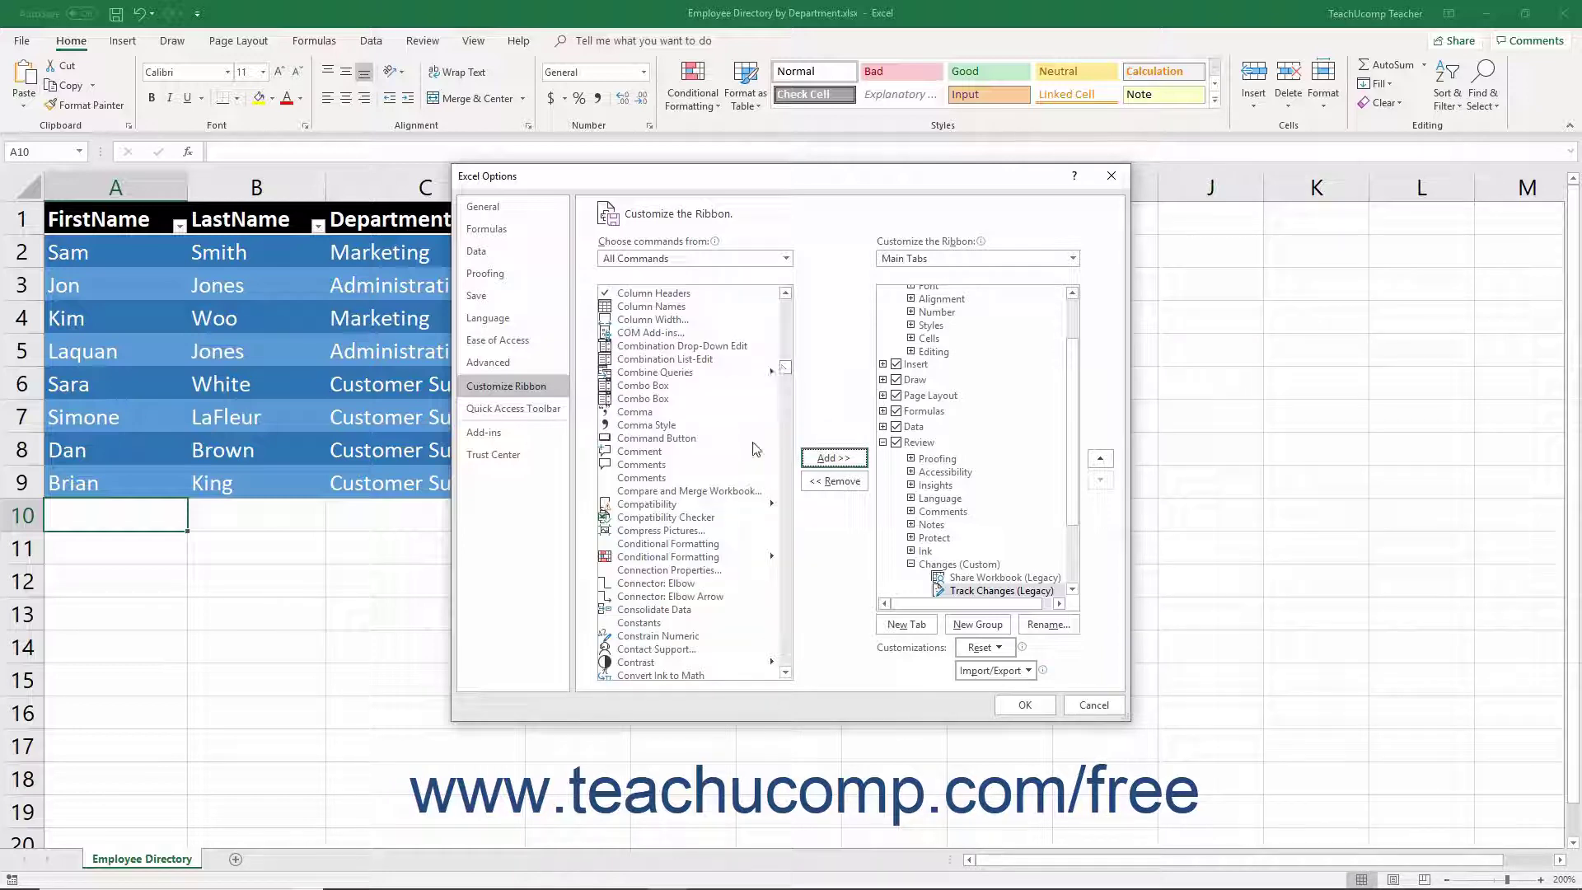
{"action": "left_click", "coordinate": [736, 492]}
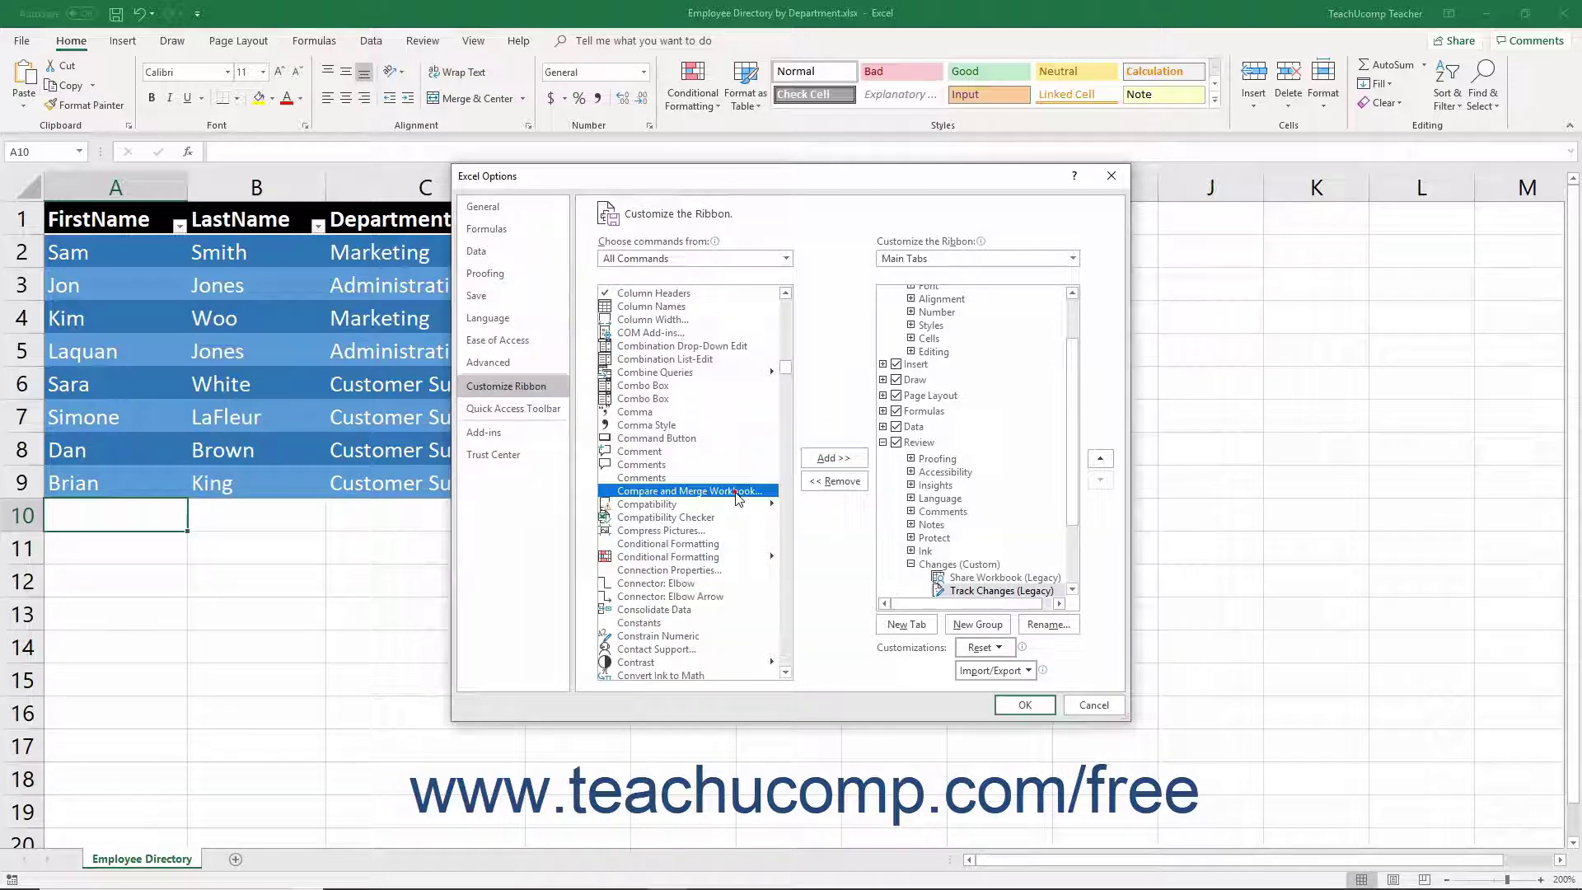
{"action": "left_click", "coordinate": [858, 465]}
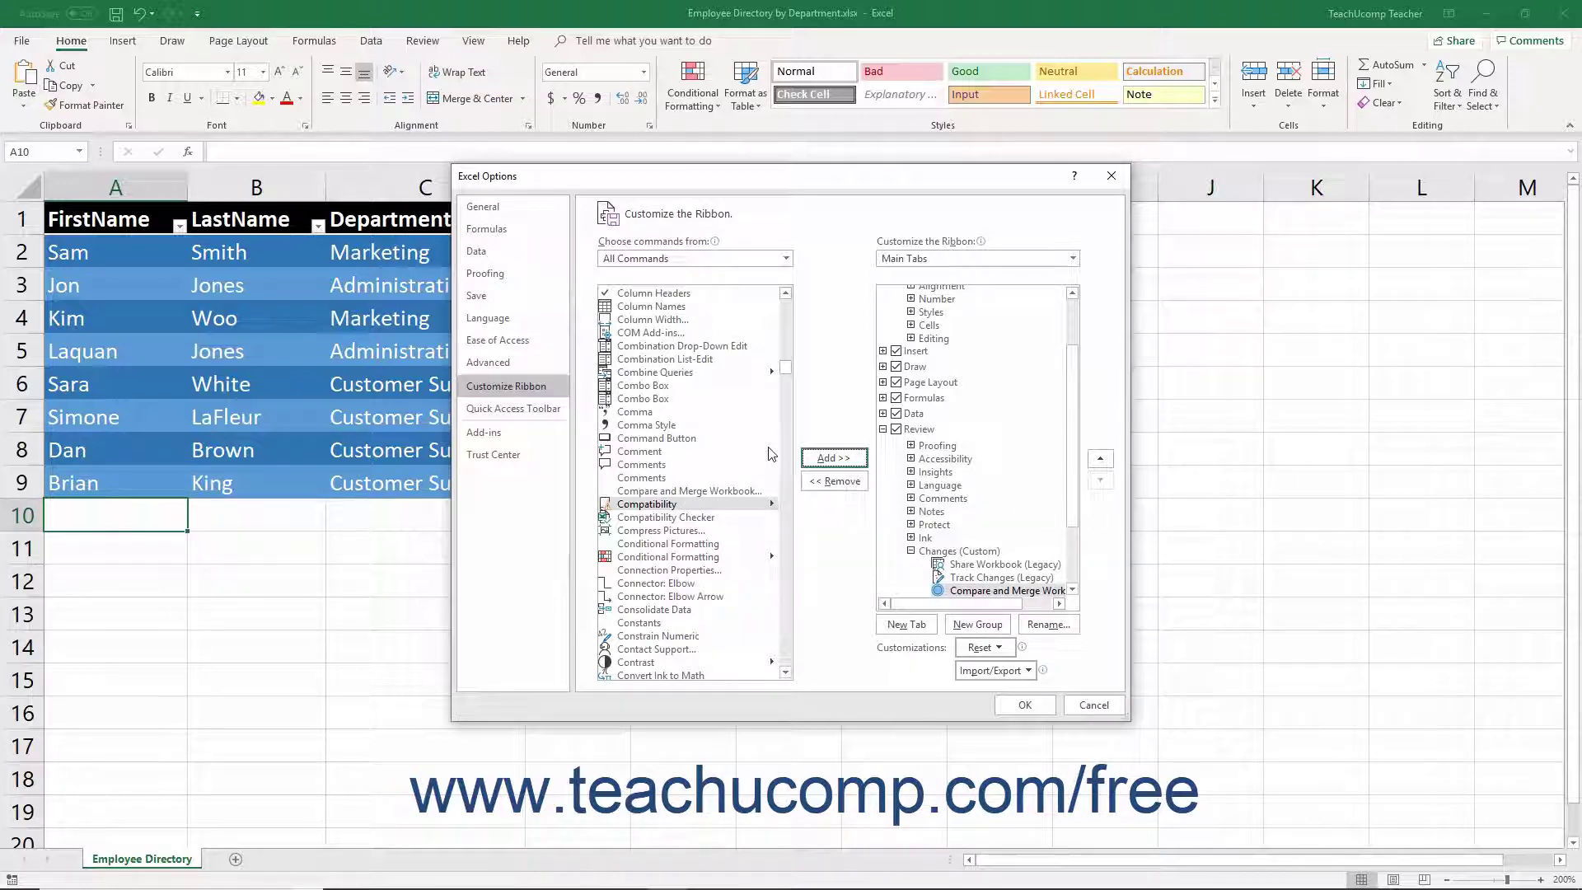
{"action": "left_click_drag", "start_coordinate": [786, 375], "coordinate": [787, 576]}
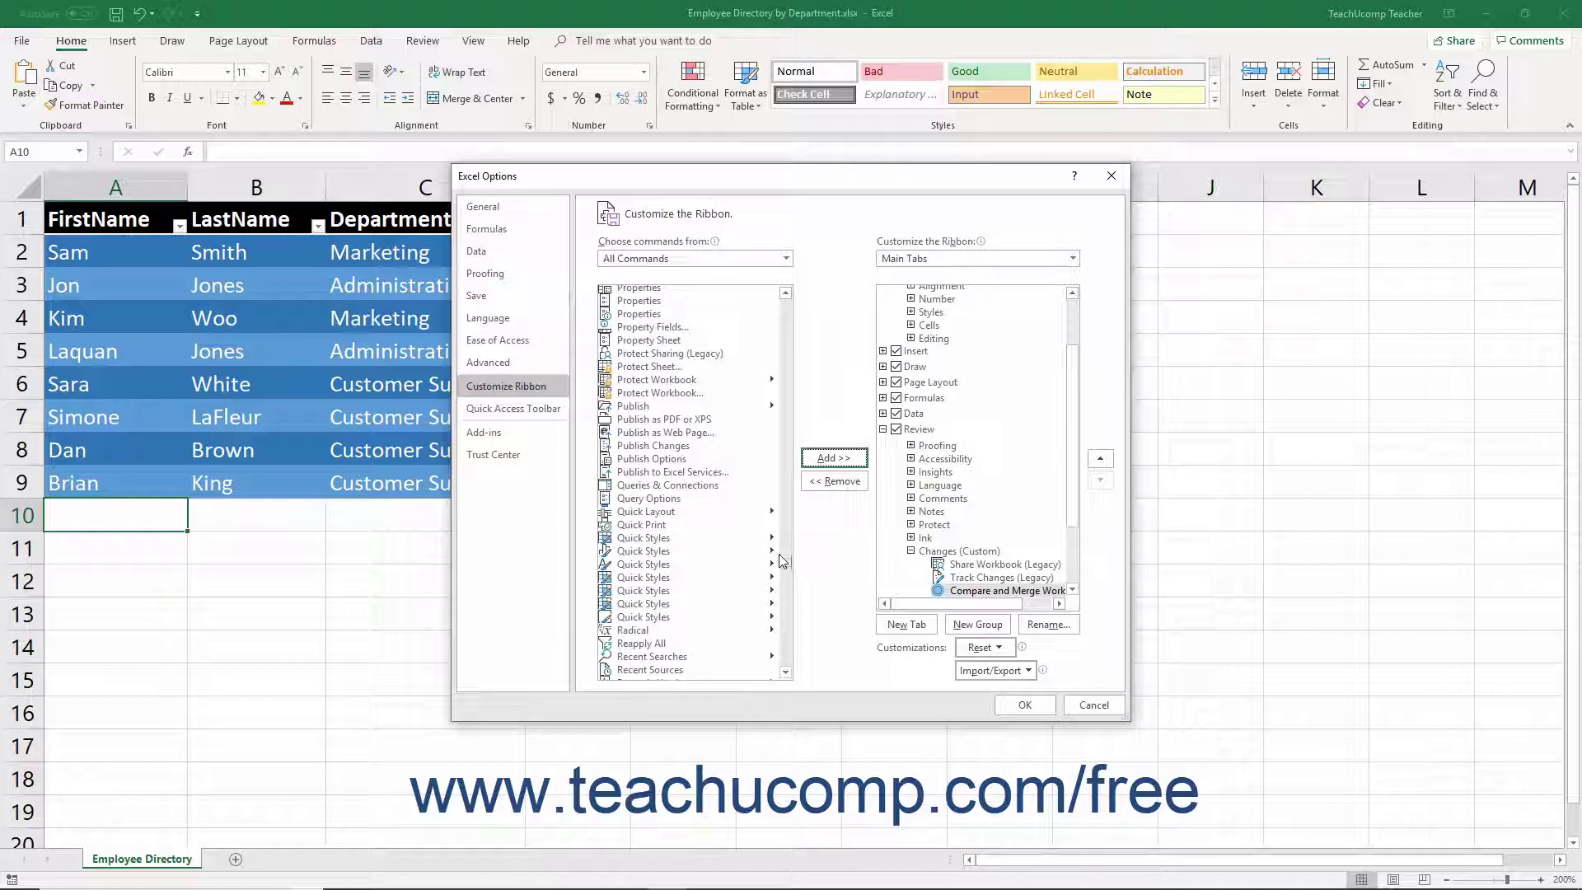
{"action": "left_click", "coordinate": [717, 355]}
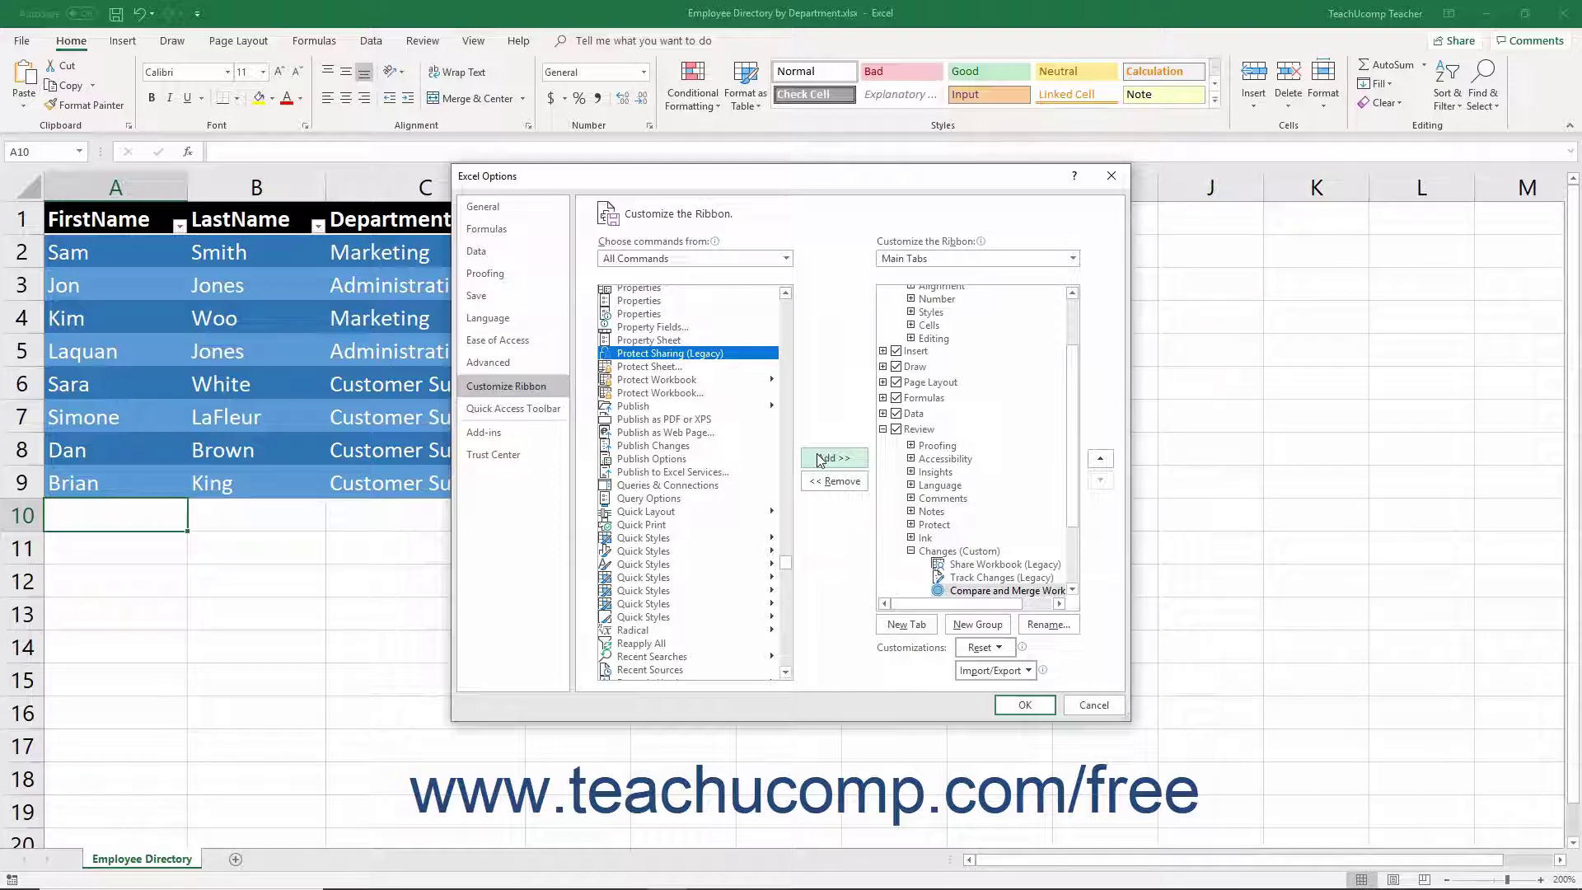
Step: Confirm Excel Options and view the new Changes group on the Review tab
{"action": "left_click", "coordinate": [1030, 706]}
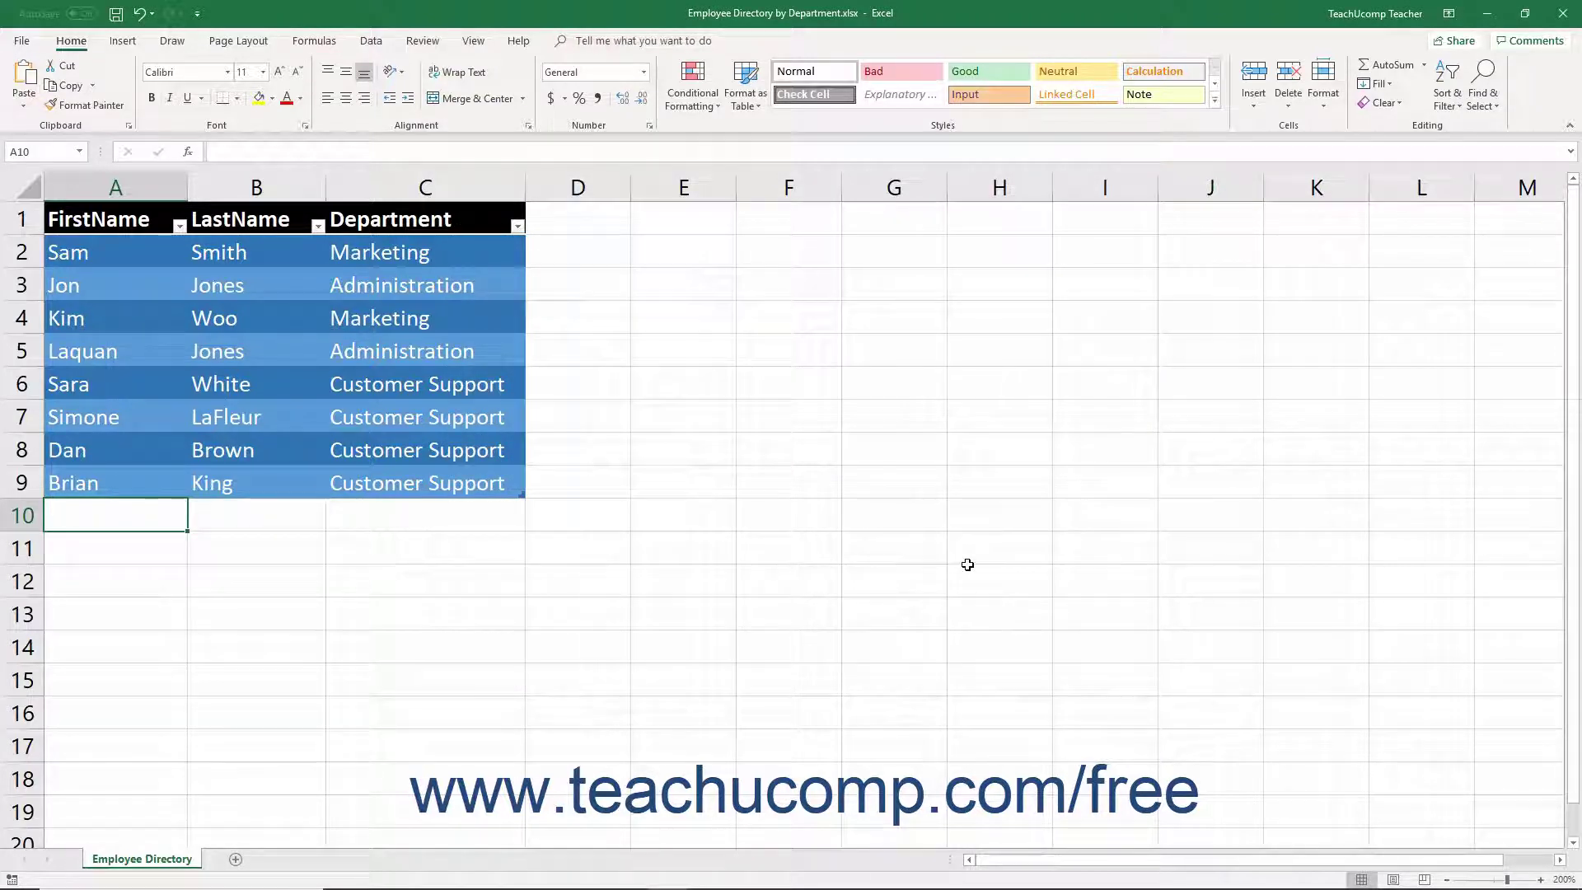
{"action": "left_click", "coordinate": [436, 46]}
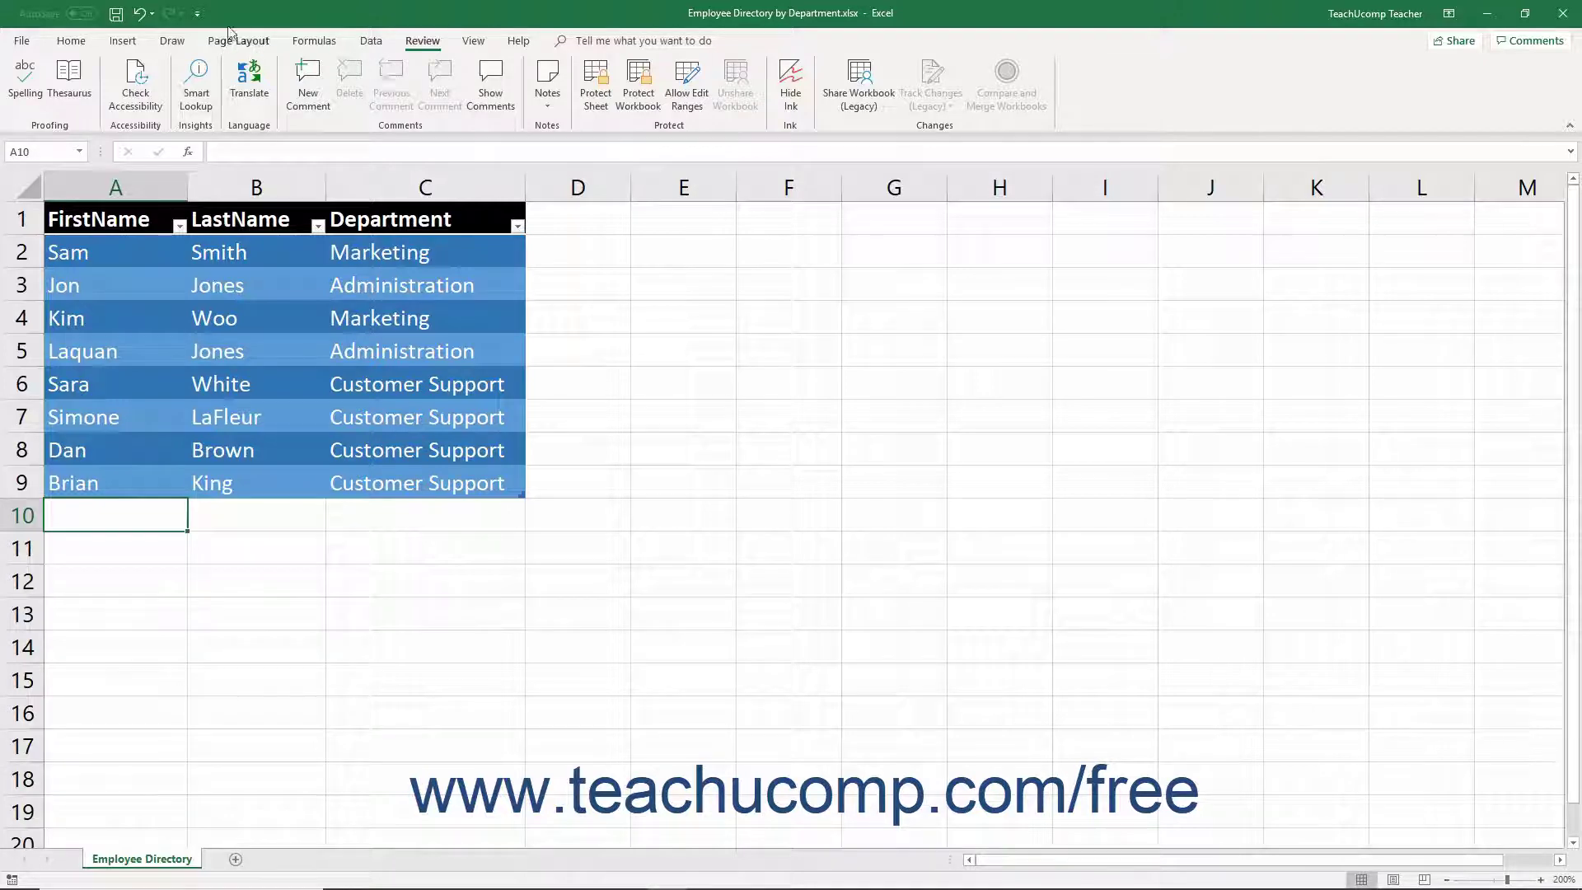
{"action": "left_click", "coordinate": [198, 13]}
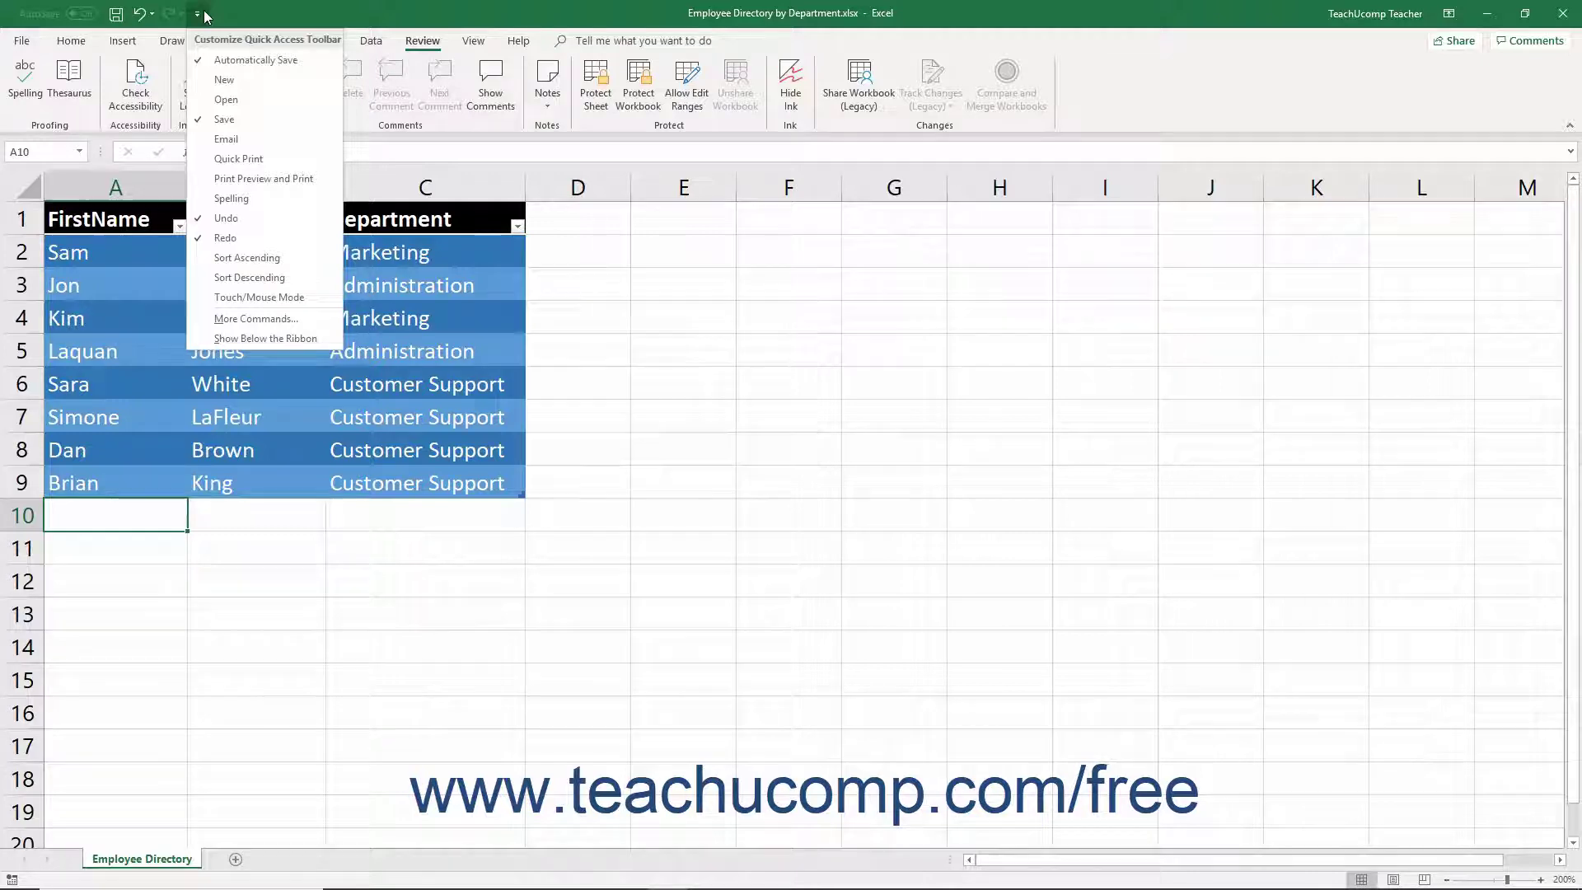
{"action": "left_click", "coordinate": [200, 14]}
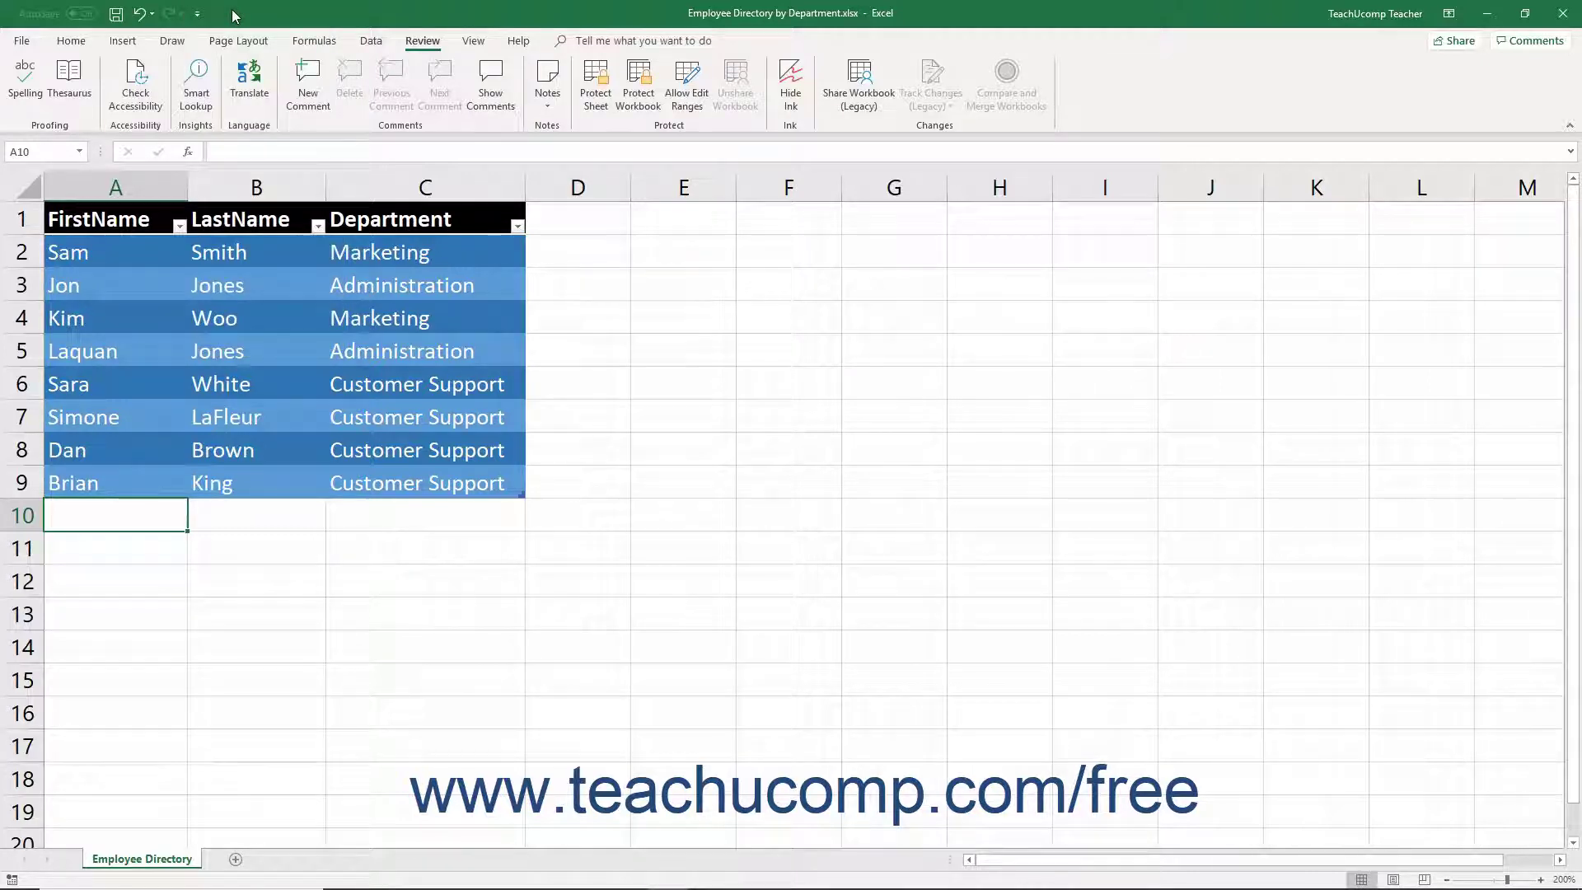